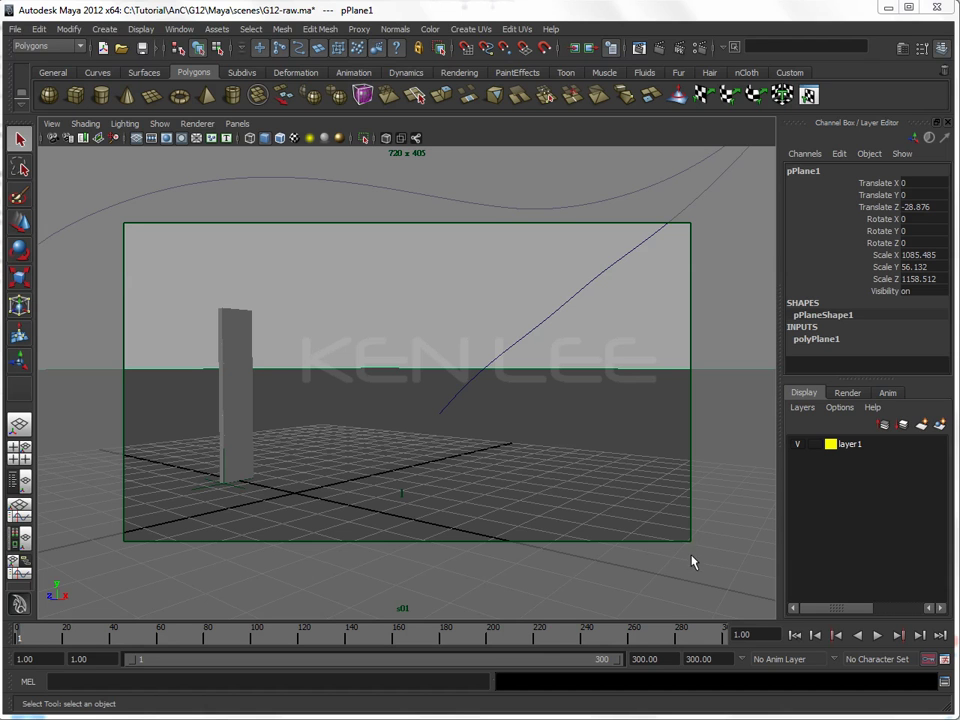
Click empty viewport space to clear the pPlane1 selection, leaving nothing selected.
{"action": "left_click", "coordinate": [405, 291]}
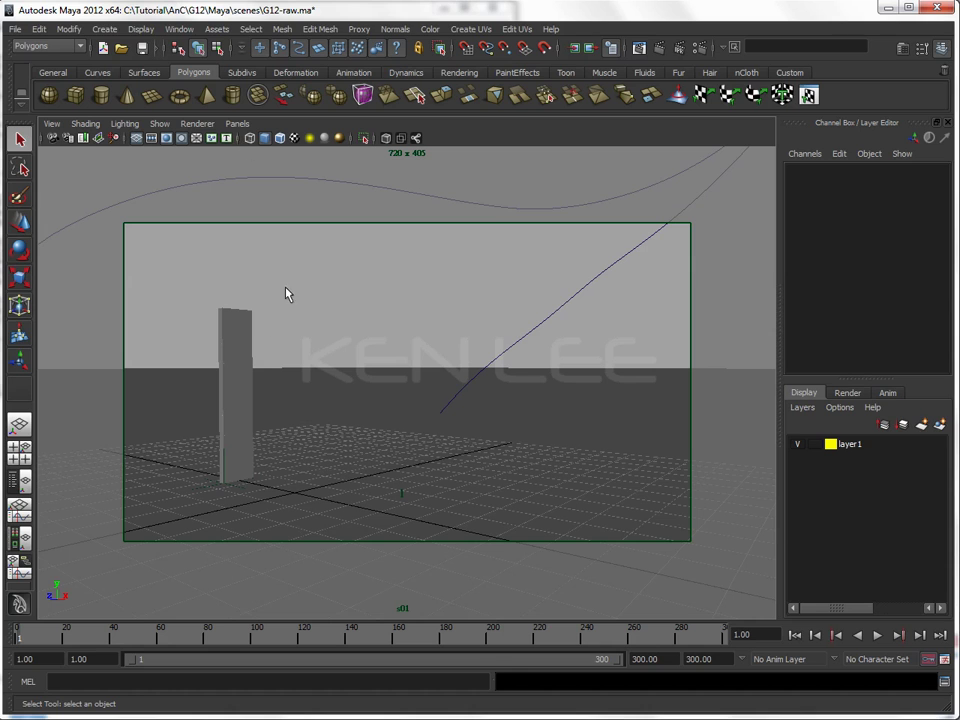
Play the animation, scrub to frame 179, and hide NURBS curves in the viewport.
{"action": "left_click", "coordinate": [238, 123]}
{"action": "mouse_move", "coordinate": [280, 138]}
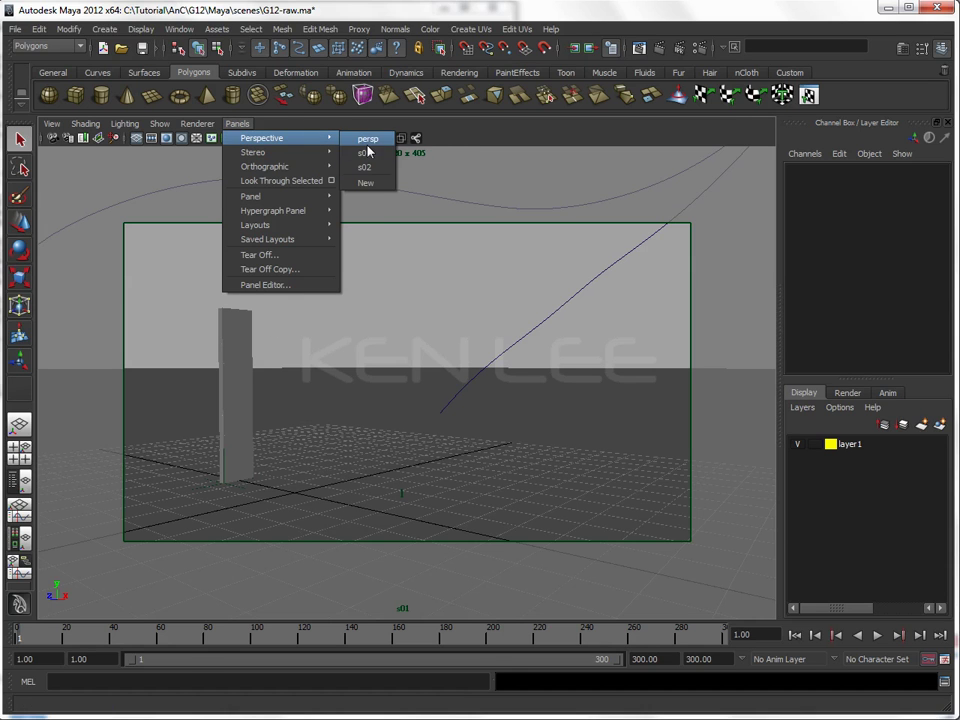
{"action": "left_click", "coordinate": [403, 272]}
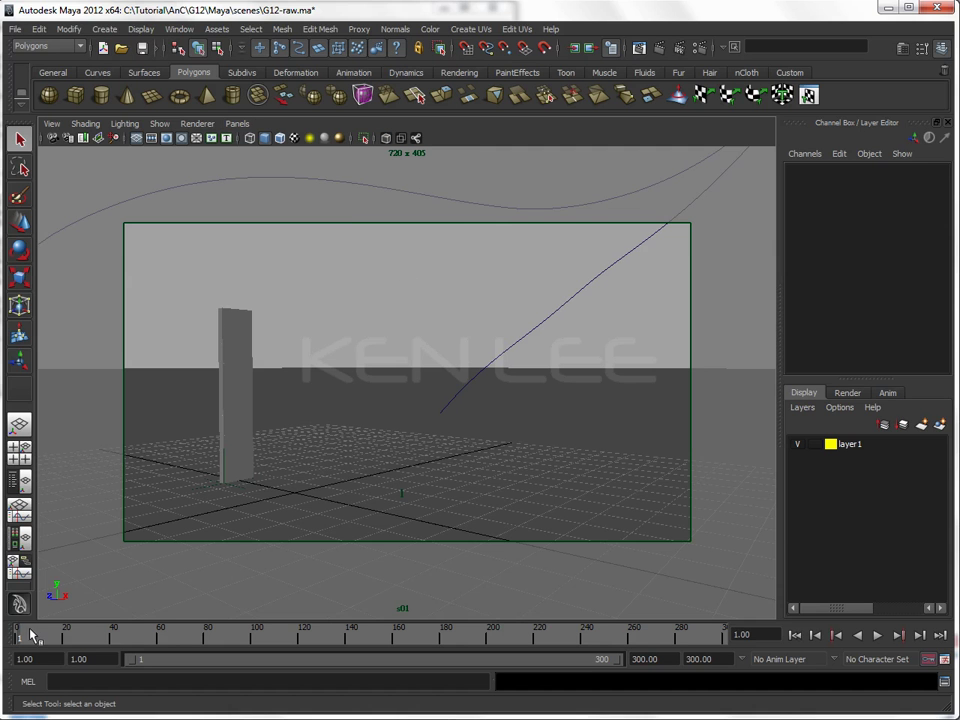
{"action": "key", "text": "alt+v"}
{"action": "left_click_drag", "start_coordinate": [186, 638], "coordinate": [443, 634]}
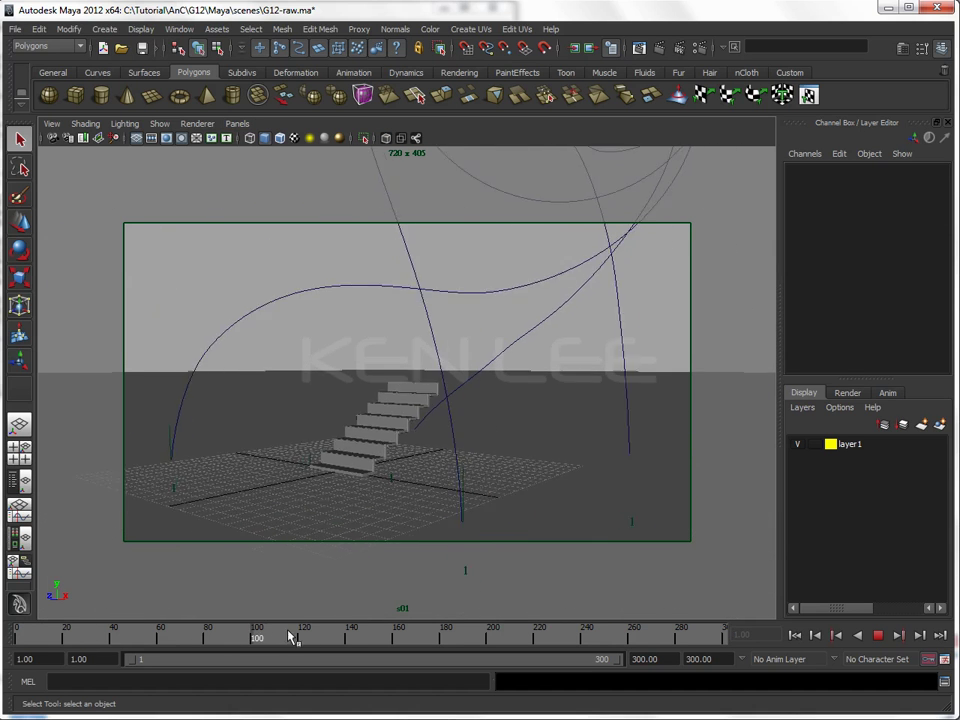
{"action": "left_click", "coordinate": [160, 123]}
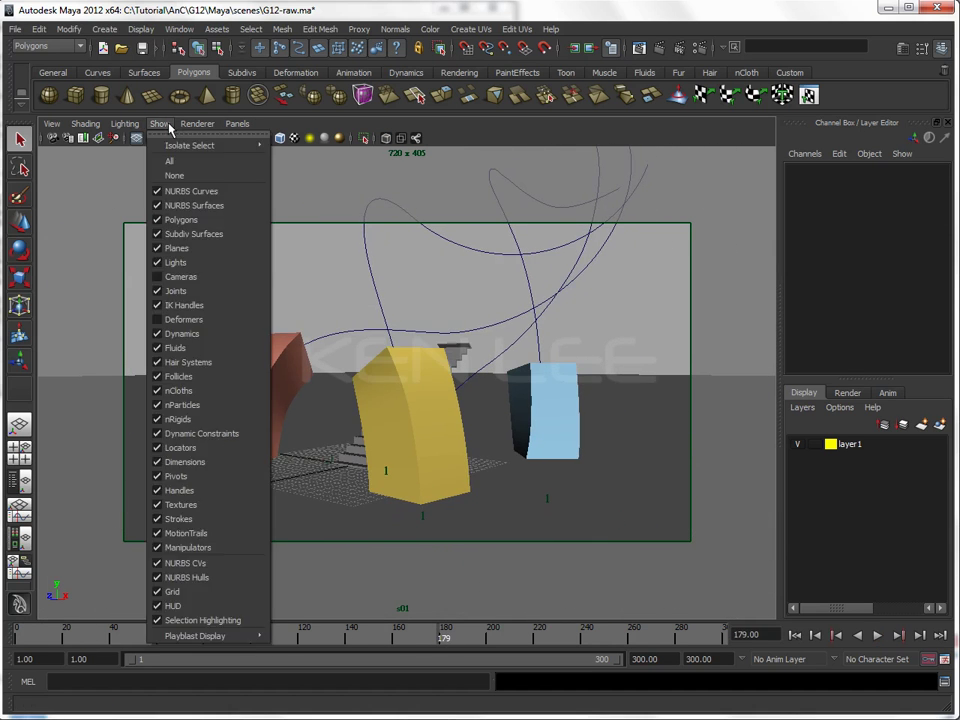
{"action": "left_click", "coordinate": [185, 189]}
{"action": "mouse_move", "coordinate": [388, 630]}
{"action": "left_mouse_down"}
{"action": "mouse_move", "coordinate": [10, 630]}
{"action": "mouse_move", "coordinate": [489, 643]}
{"action": "left_mouse_up"}
Look through camera s02 and play and scrub the animation back near frame 205.
{"action": "left_click", "coordinate": [238, 124]}
{"action": "mouse_move", "coordinate": [262, 138]}
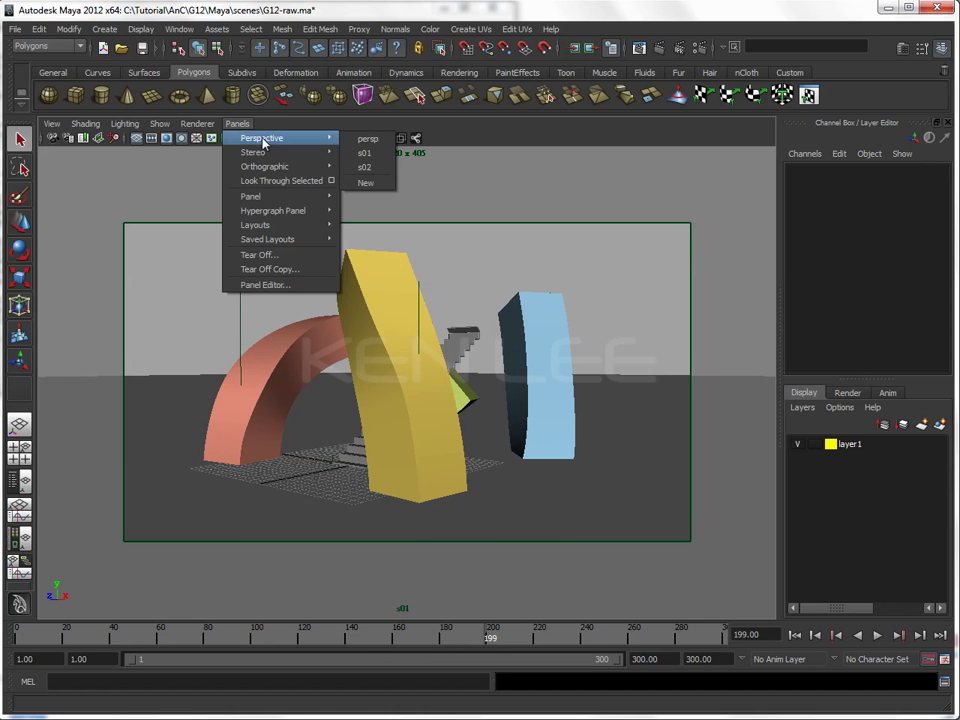
{"action": "left_click", "coordinate": [366, 165]}
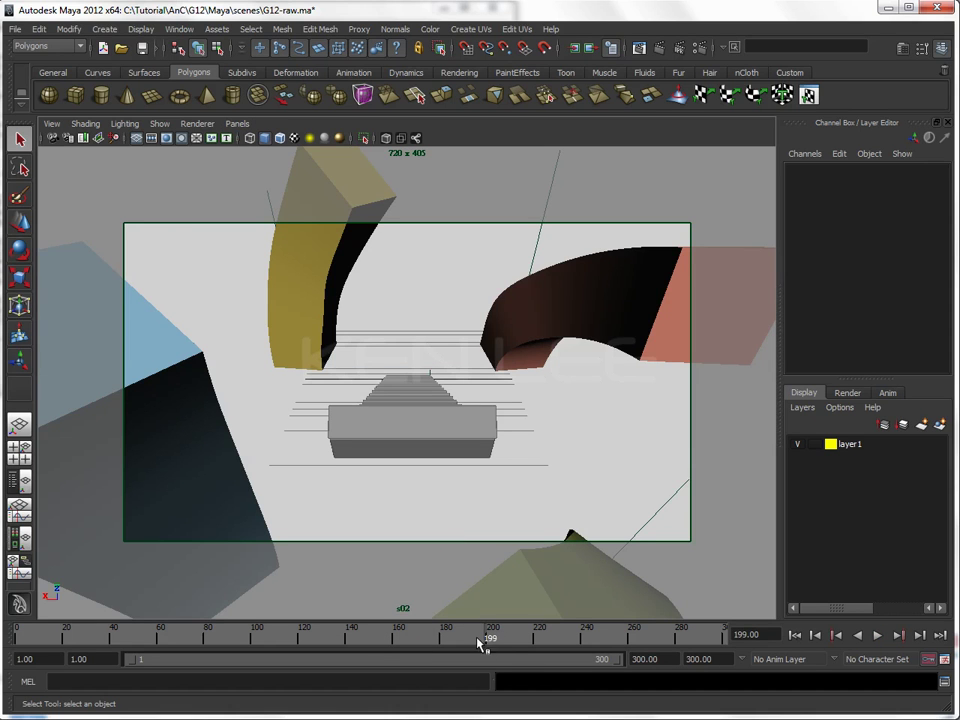
{"action": "mouse_move", "coordinate": [493, 640]}
{"action": "left_mouse_down"}
{"action": "mouse_move", "coordinate": [433, 648]}
{"action": "mouse_move", "coordinate": [448, 645]}
{"action": "left_mouse_up"}
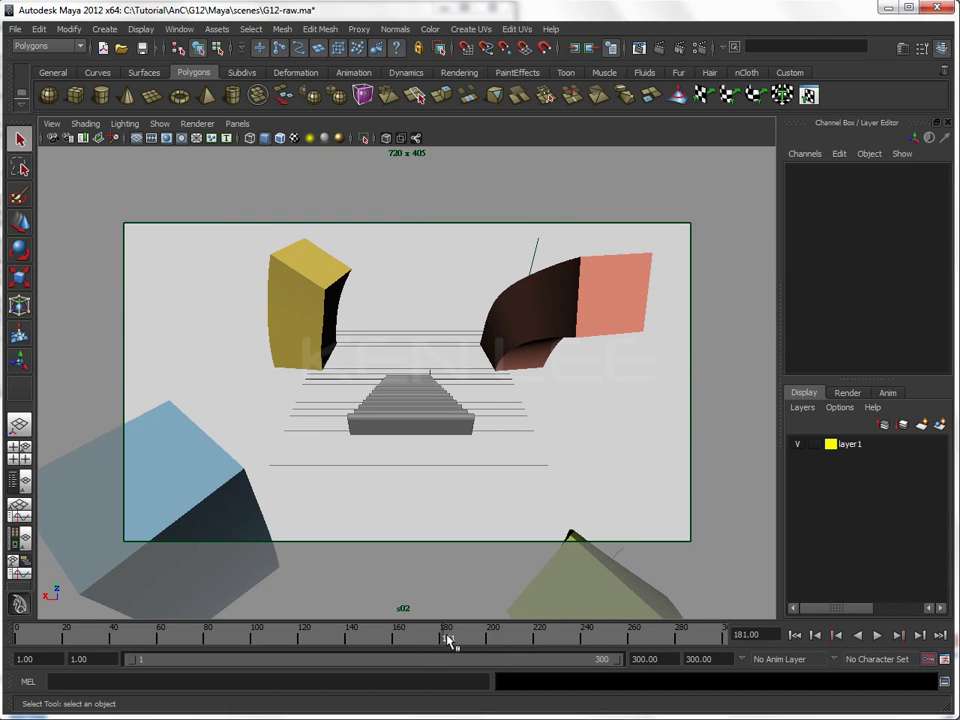
{"action": "key", "text": "alt+v"}
{"action": "mouse_move", "coordinate": [643, 644]}
{"action": "left_mouse_down"}
{"action": "mouse_move", "coordinate": [512, 645]}
{"action": "mouse_move", "coordinate": [713, 643]}
{"action": "mouse_move", "coordinate": [420, 641]}
{"action": "left_mouse_up"}
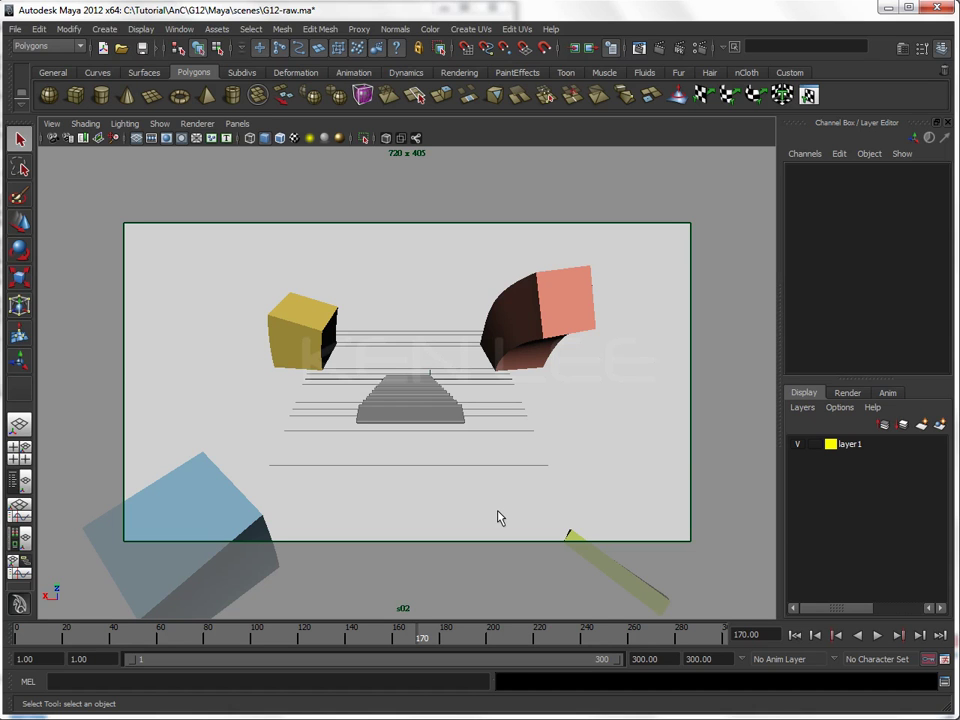
Switch the view to camera s01, scrub to frame 209 and render it with Maya Software.
{"action": "left_click", "coordinate": [237, 123]}
{"action": "mouse_move", "coordinate": [262, 138]}
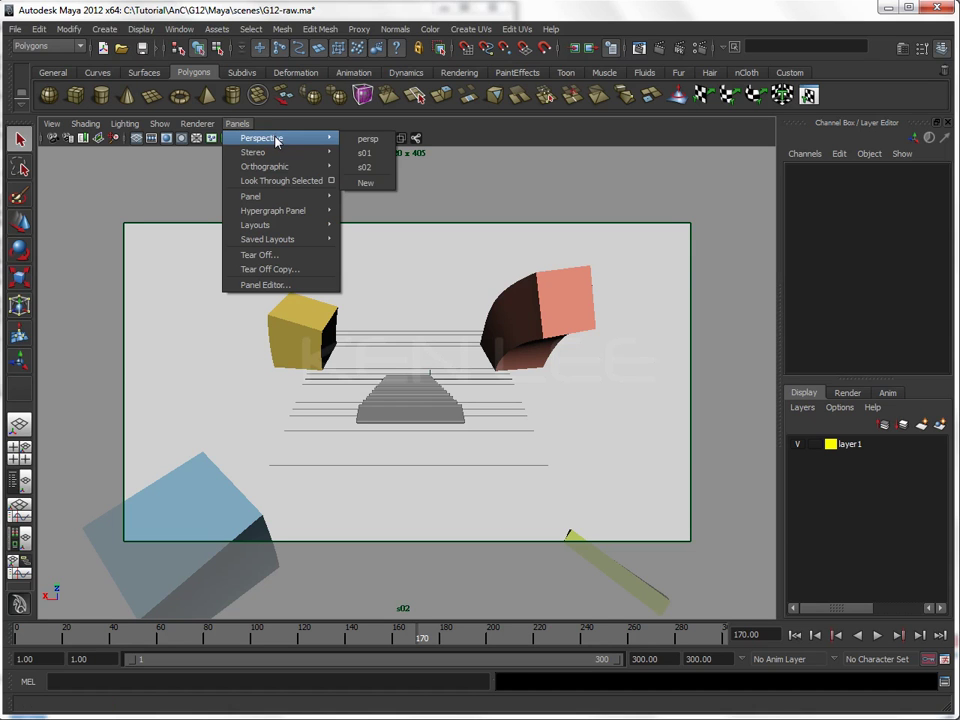
{"action": "left_click", "coordinate": [364, 153]}
{"action": "mouse_move", "coordinate": [415, 640]}
{"action": "left_mouse_down"}
{"action": "mouse_move", "coordinate": [355, 640]}
{"action": "mouse_move", "coordinate": [509, 638]}
{"action": "left_mouse_up"}
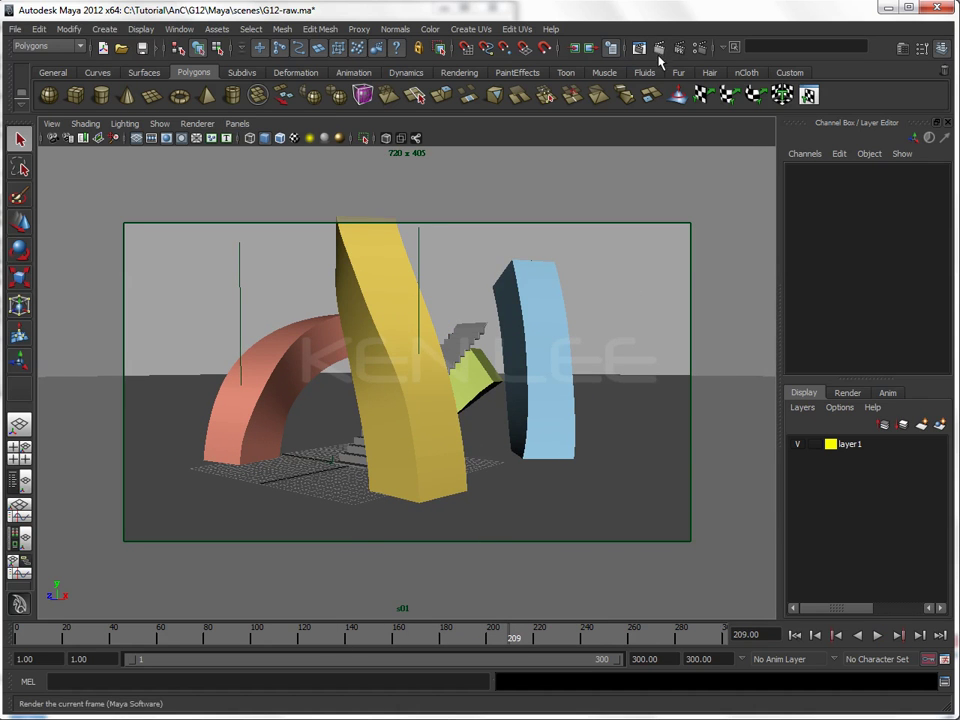
{"action": "left_click", "coordinate": [658, 58]}
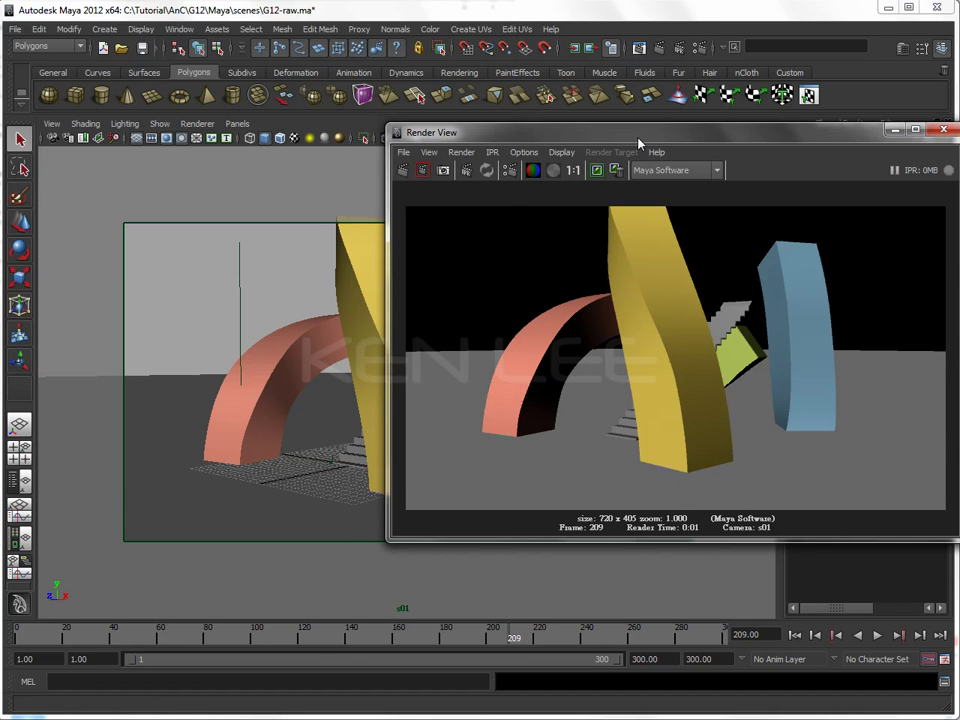
{"action": "left_click_drag", "start_coordinate": [638, 143], "coordinate": [413, 160]}
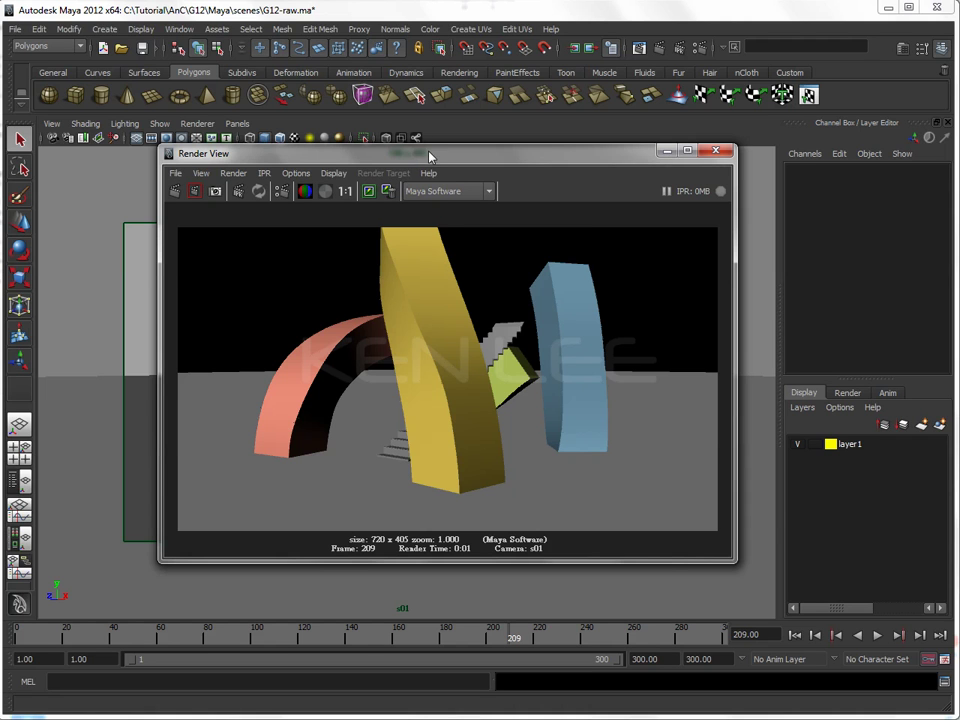
{"action": "left_click_drag", "start_coordinate": [413, 160], "coordinate": [474, 108]}
Set Render View's renderer to mental ray and redo the frame 209 render.
{"action": "left_click", "coordinate": [508, 139]}
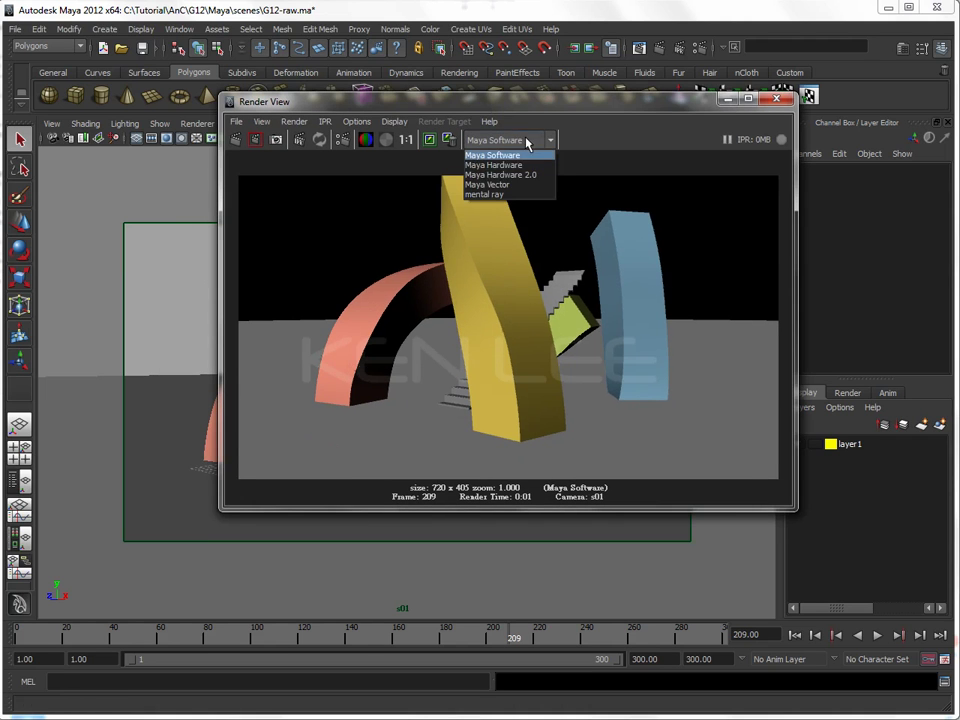
{"action": "left_click", "coordinate": [510, 196]}
{"action": "left_click", "coordinate": [237, 139]}
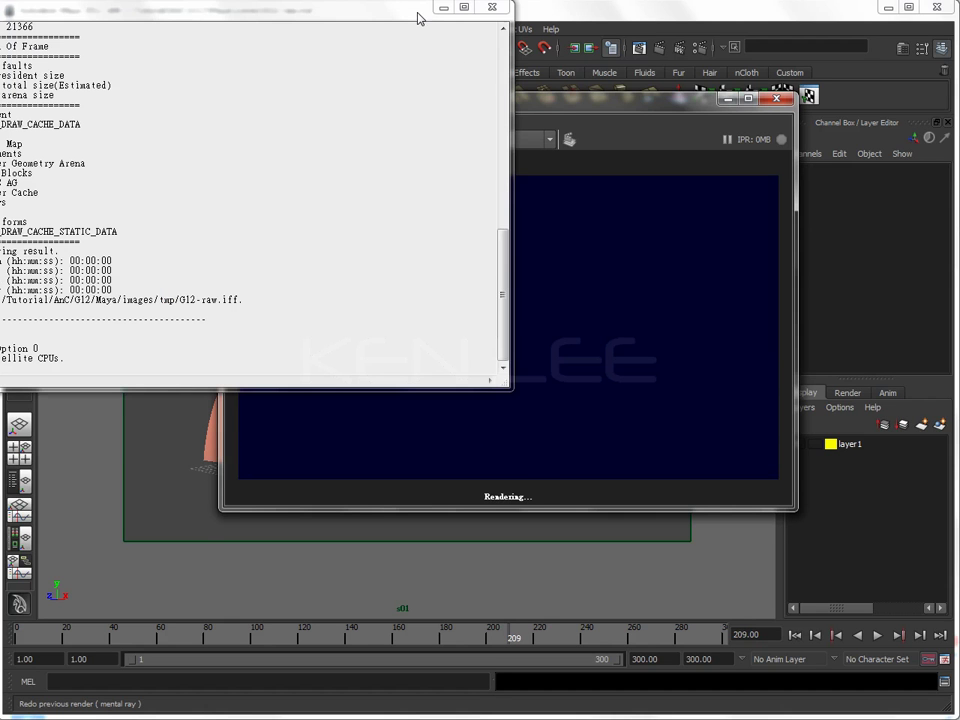
{"action": "left_click_drag", "start_coordinate": [422, 12], "coordinate": [45, 231]}
{"action": "left_click", "coordinate": [55, 226]}
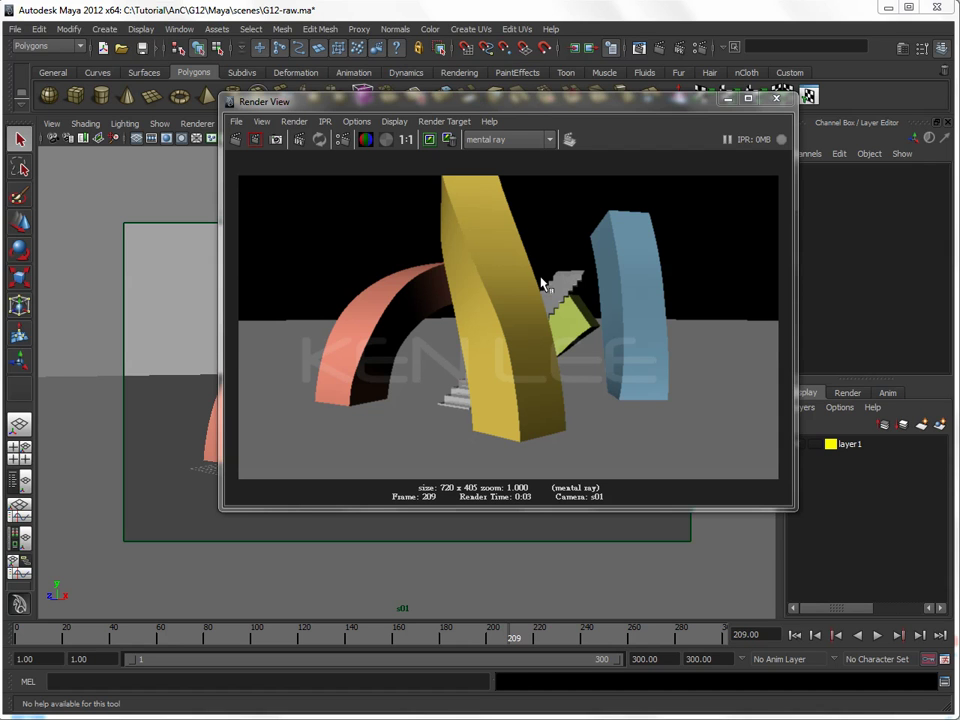
Open the Hypershade and display lambert4's attributes, moving Render View aside.
{"action": "left_click", "coordinate": [180, 29]}
{"action": "mouse_move", "coordinate": [211, 65]}
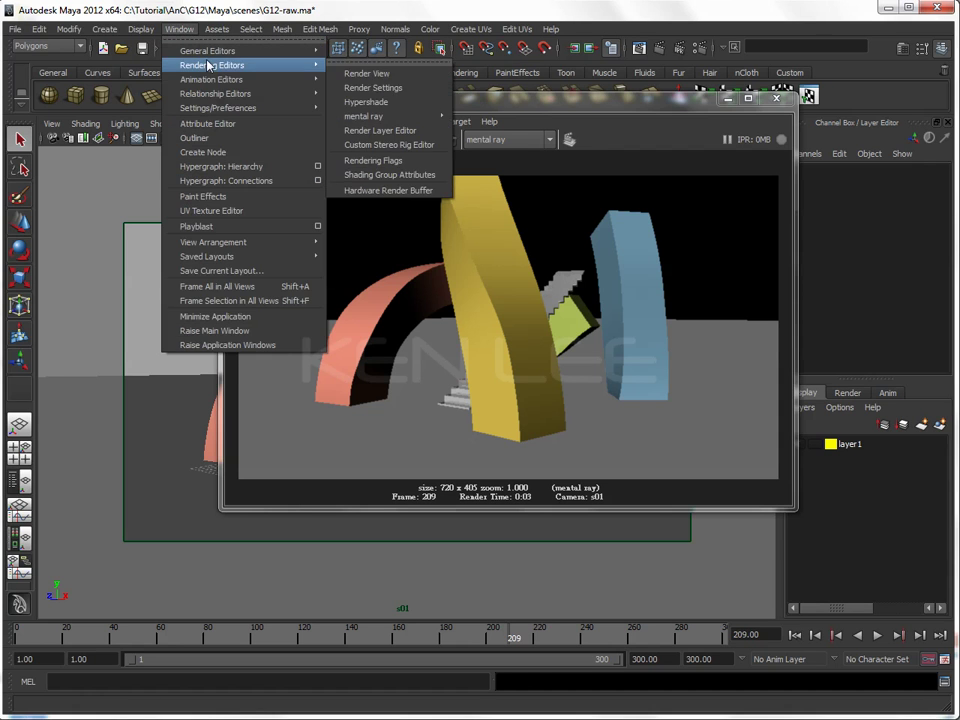
{"action": "left_click", "coordinate": [376, 88]}
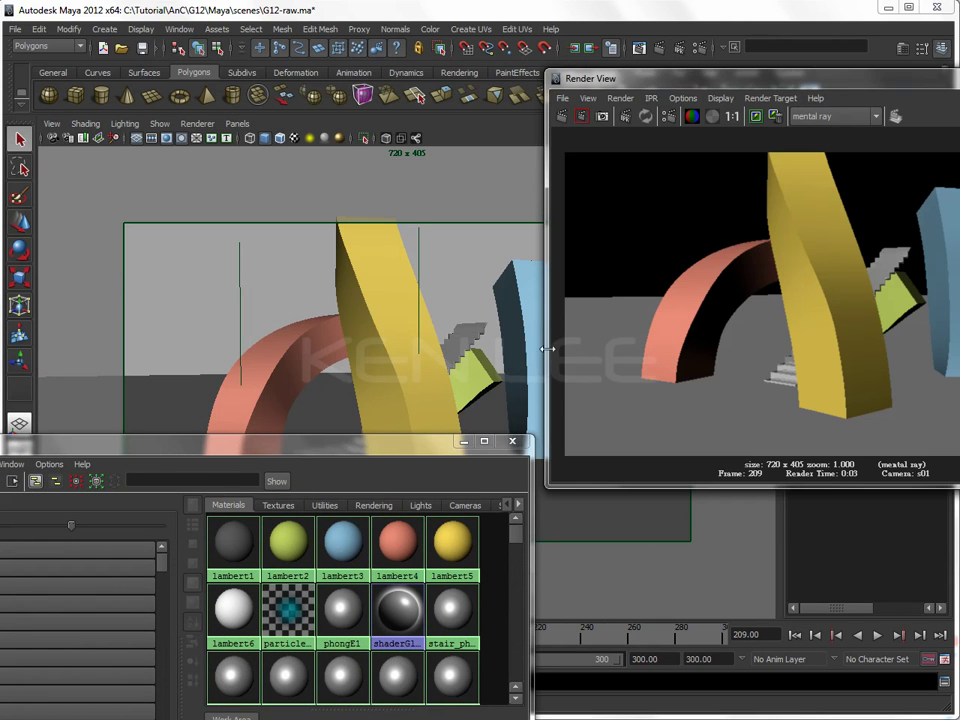
{"action": "left_click_drag", "start_coordinate": [399, 446], "coordinate": [404, 465]}
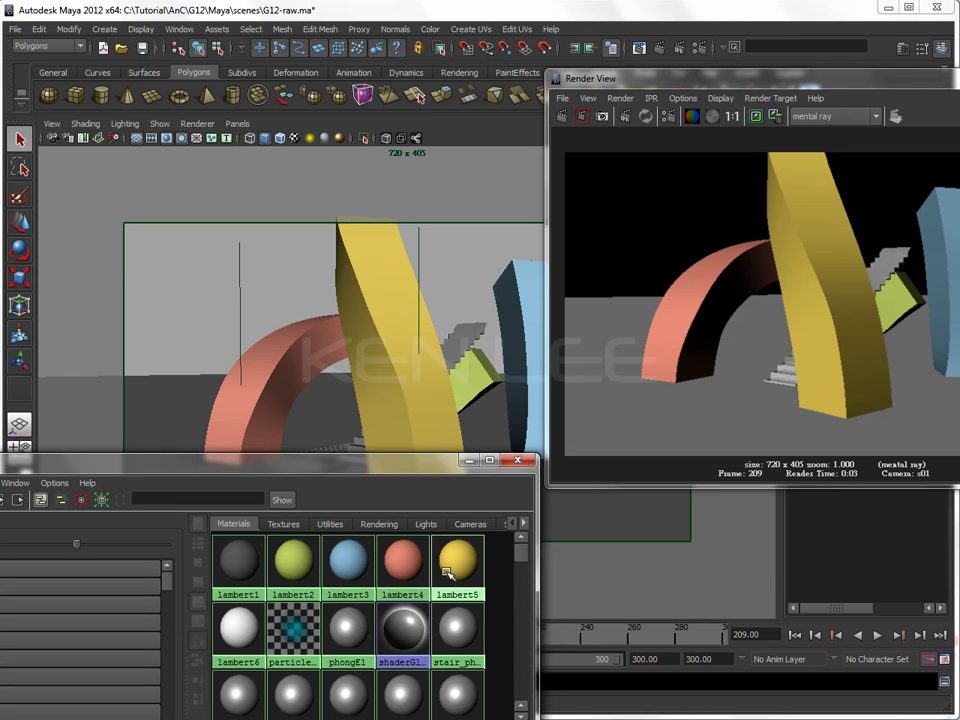
{"action": "double_click", "coordinate": [298, 561]}
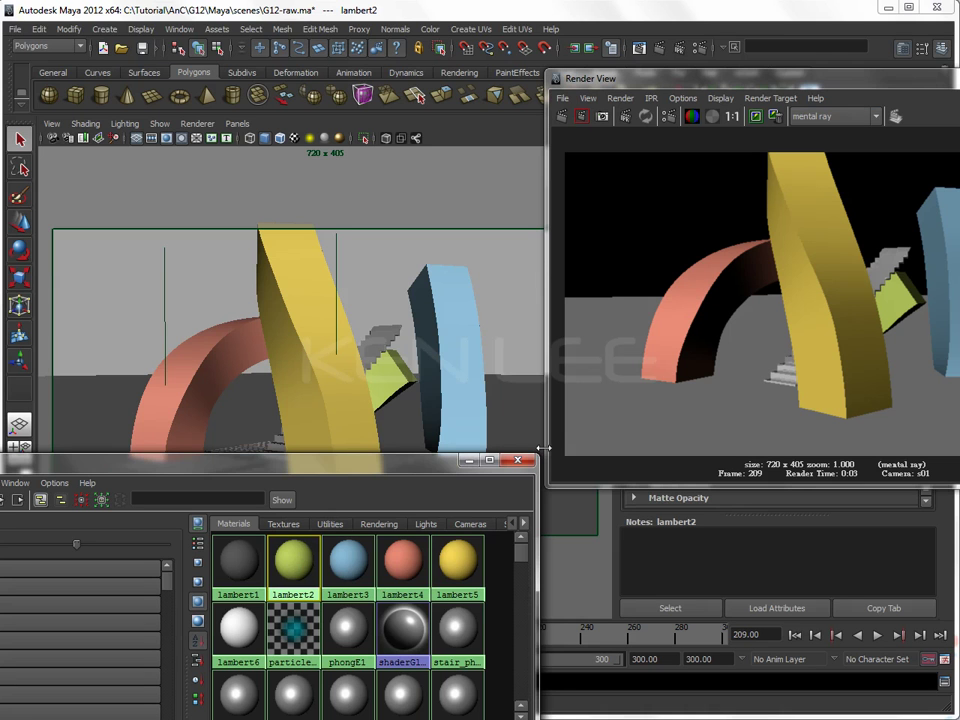
{"action": "left_click", "coordinate": [405, 560]}
{"action": "left_click_drag", "start_coordinate": [870, 84], "coordinate": [346, 91]}
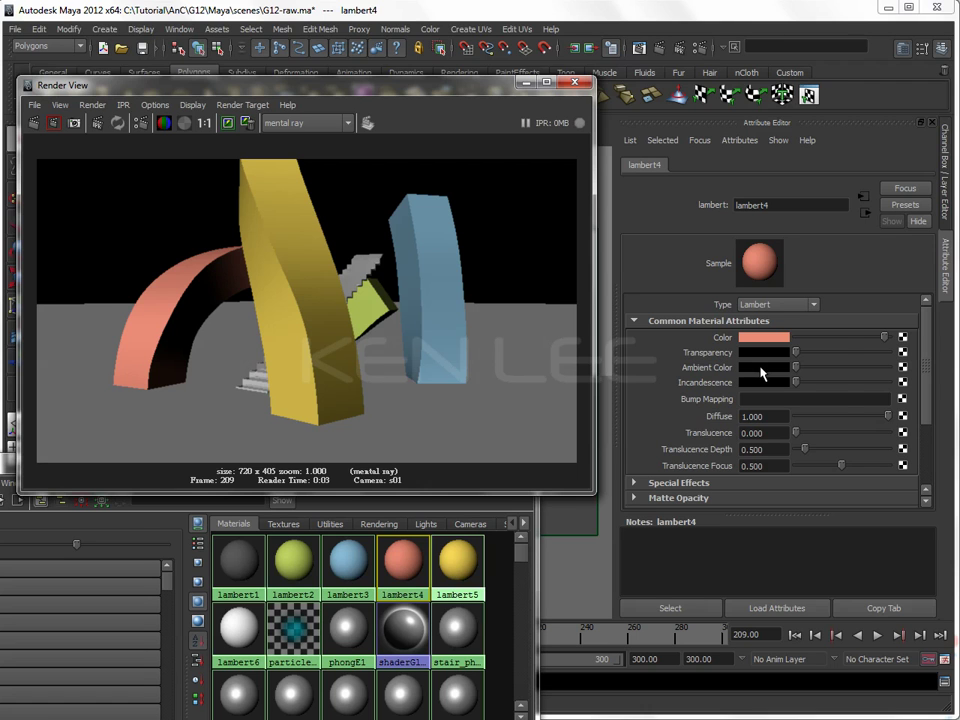
Give lambert4 a grey Ambient Color and preview the pink arch with render regions.
{"action": "left_click", "coordinate": [762, 372]}
{"action": "left_click", "coordinate": [744, 340]}
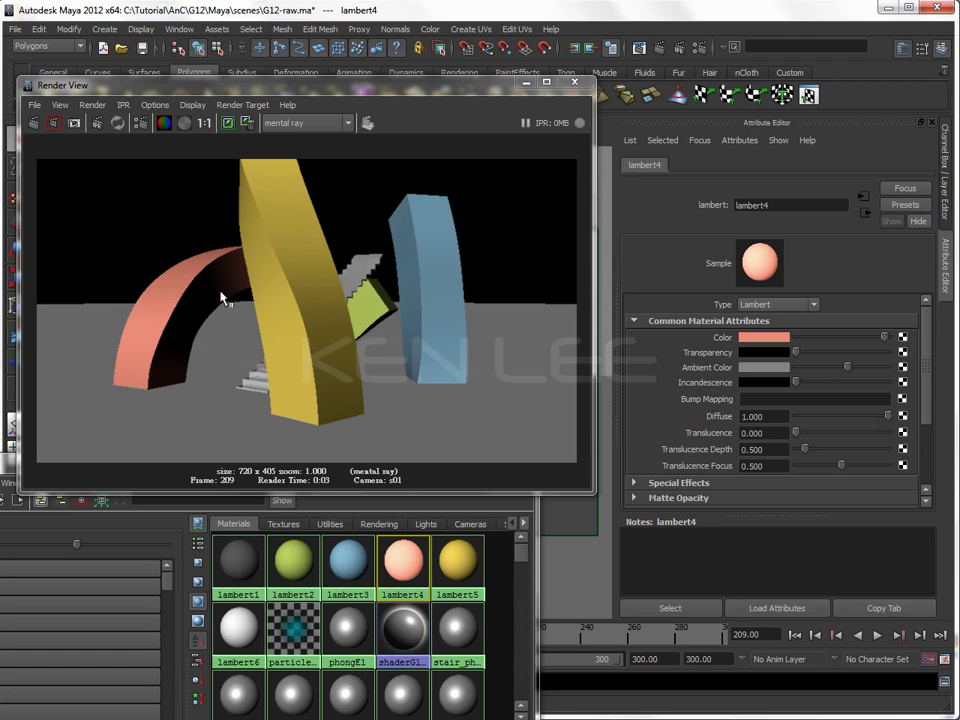
{"action": "left_click_drag", "start_coordinate": [185, 224], "coordinate": [228, 332]}
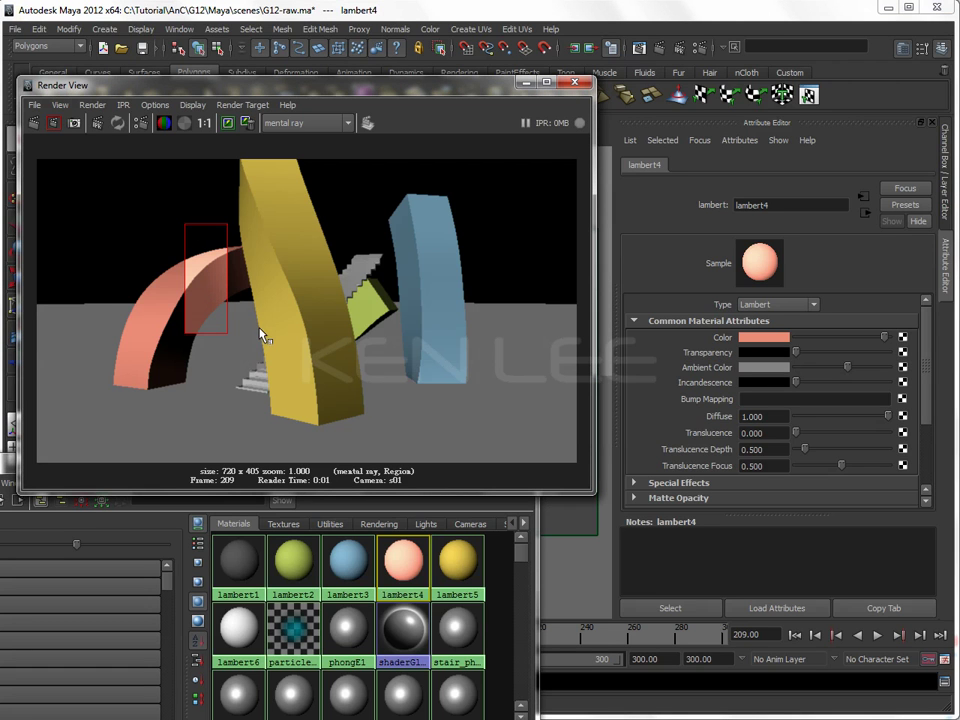
{"action": "left_click_drag", "start_coordinate": [79, 196], "coordinate": [335, 446]}
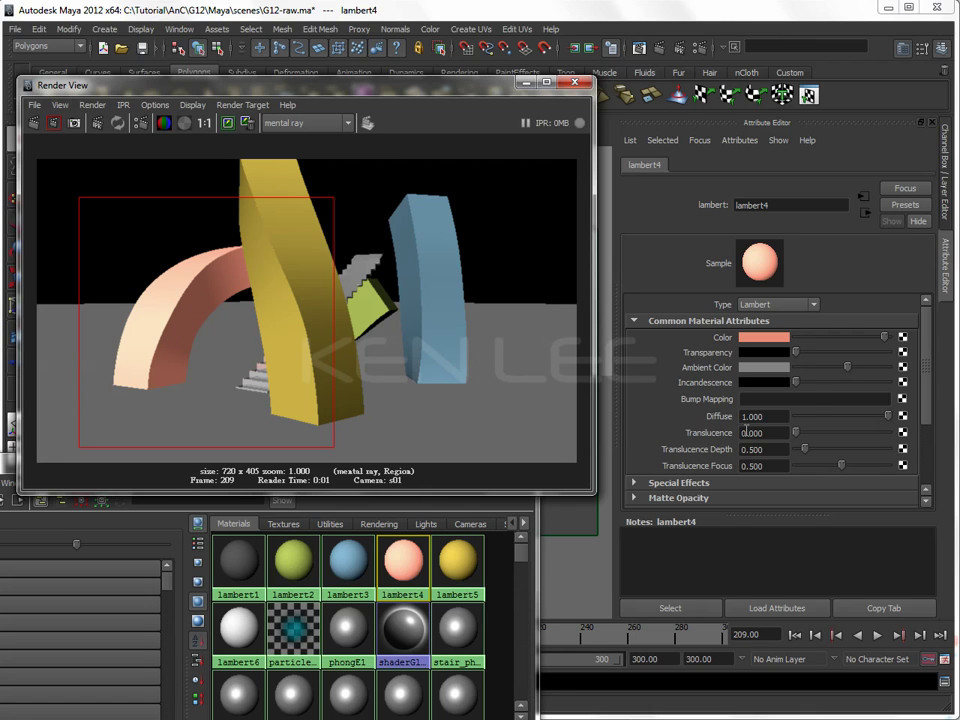
Set lambert4's Diffuse to 0.6 and re-render regions around the arch.
{"action": "left_click", "coordinate": [670, 421]}
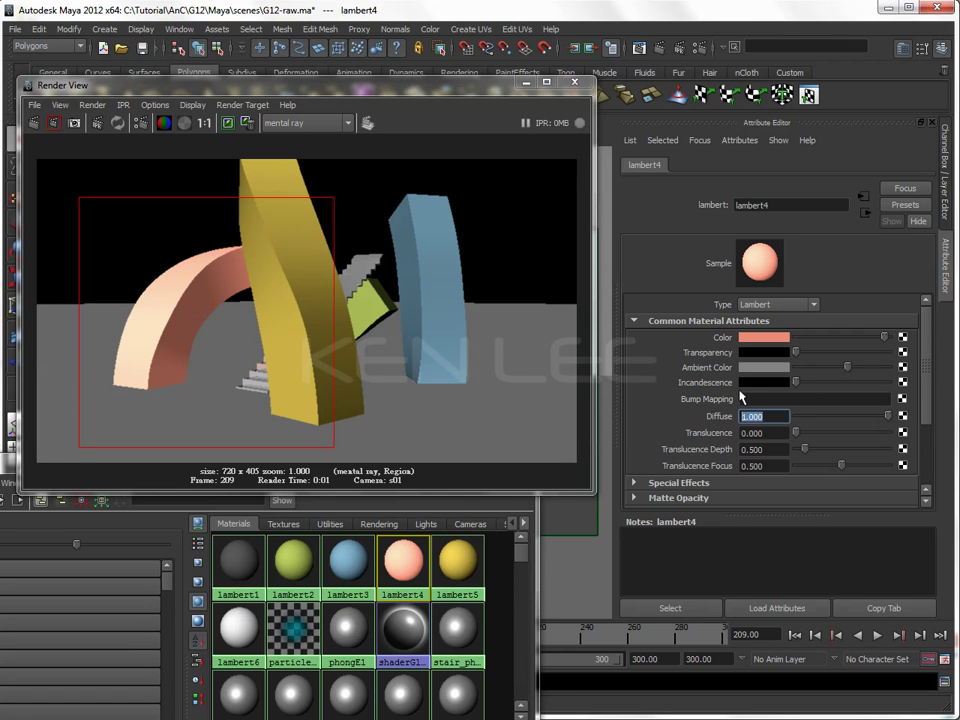
{"action": "left_click", "coordinate": [778, 416]}
{"action": "left_click_drag", "start_coordinate": [784, 416], "coordinate": [620, 407]}
{"action": "type", "text": ".6"}
{"action": "key", "text": "Return"}
{"action": "left_click_drag", "start_coordinate": [138, 242], "coordinate": [228, 370]}
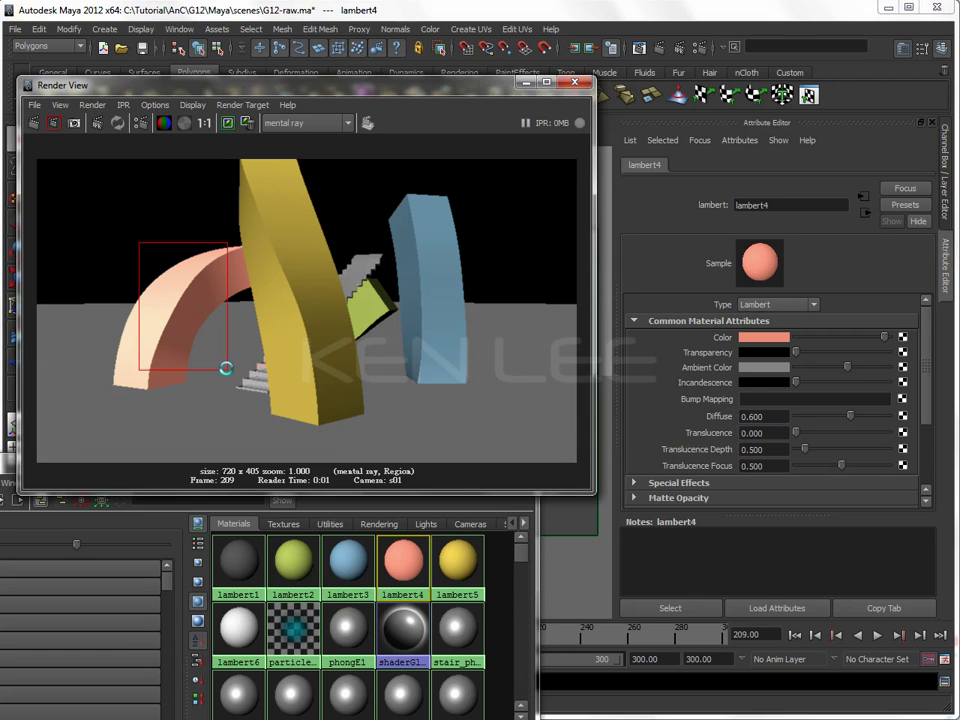
{"action": "left_click_drag", "start_coordinate": [106, 394], "coordinate": [338, 239]}
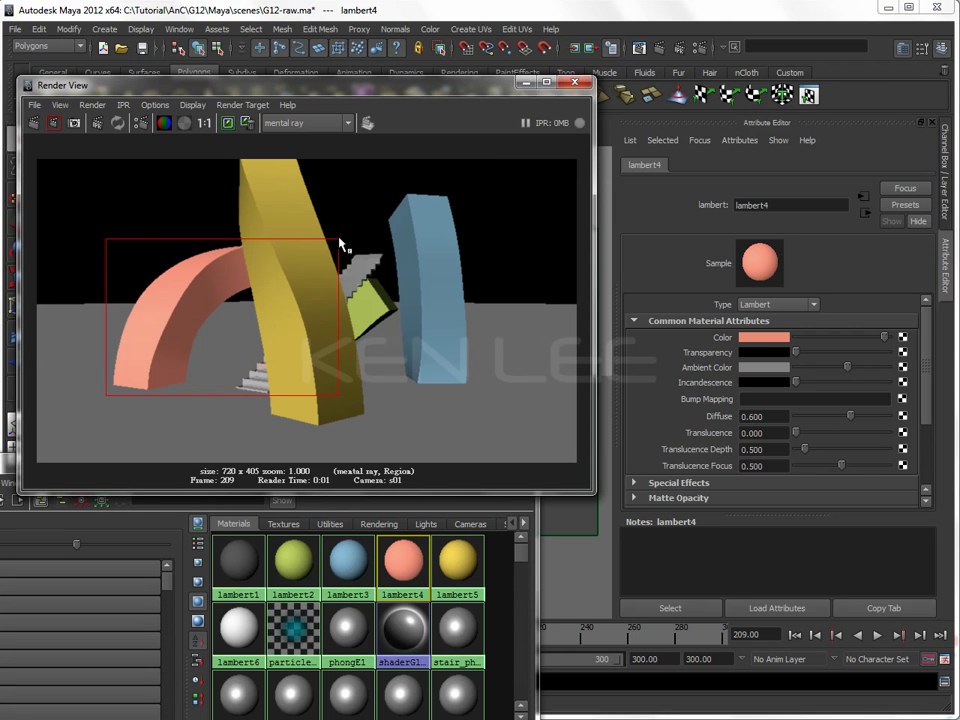
Raise lambert4's Diffuse to 0.7, re-render the arch region, then show lambert5.
{"action": "left_click", "coordinate": [763, 416]}
{"action": "type", "text": "0.7"}
{"action": "key", "text": "Return"}
{"action": "left_click_drag", "start_coordinate": [168, 243], "coordinate": [235, 326]}
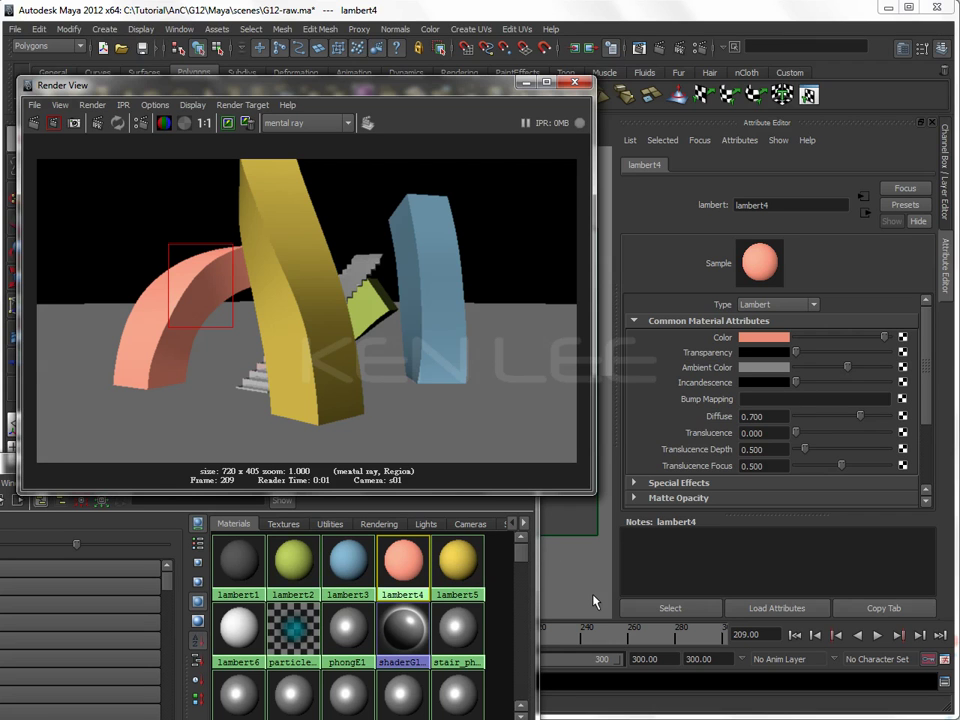
{"action": "left_click", "coordinate": [462, 566]}
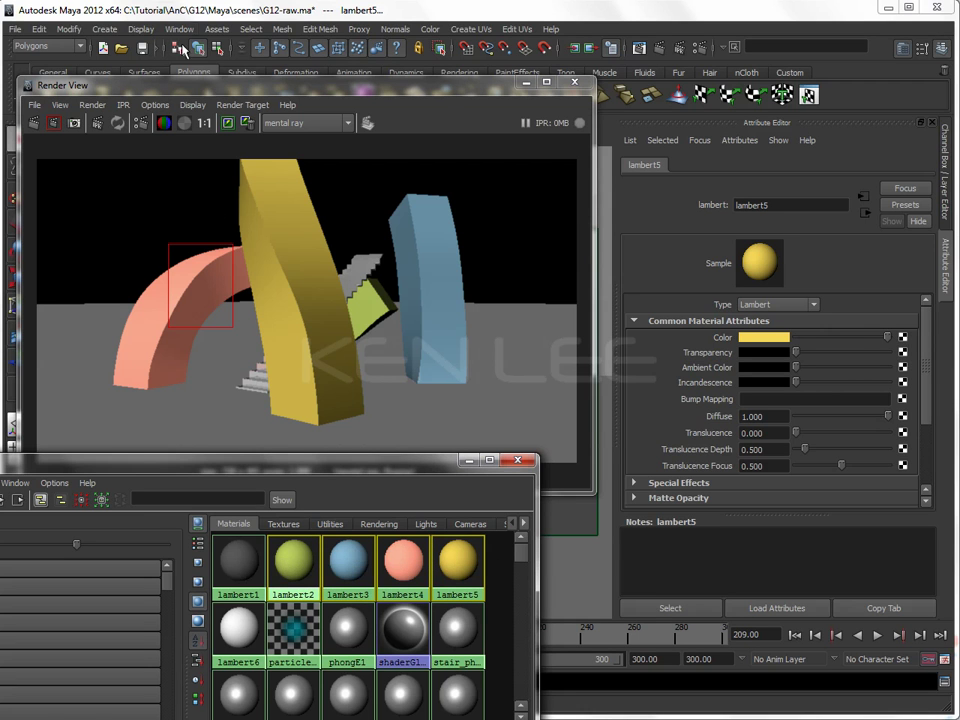
In the Attribute Spread Sheet, set Diffuse to 0.7 for lambert2 through lambert5.
{"action": "left_click", "coordinate": [174, 30]}
{"action": "mouse_move", "coordinate": [208, 51]}
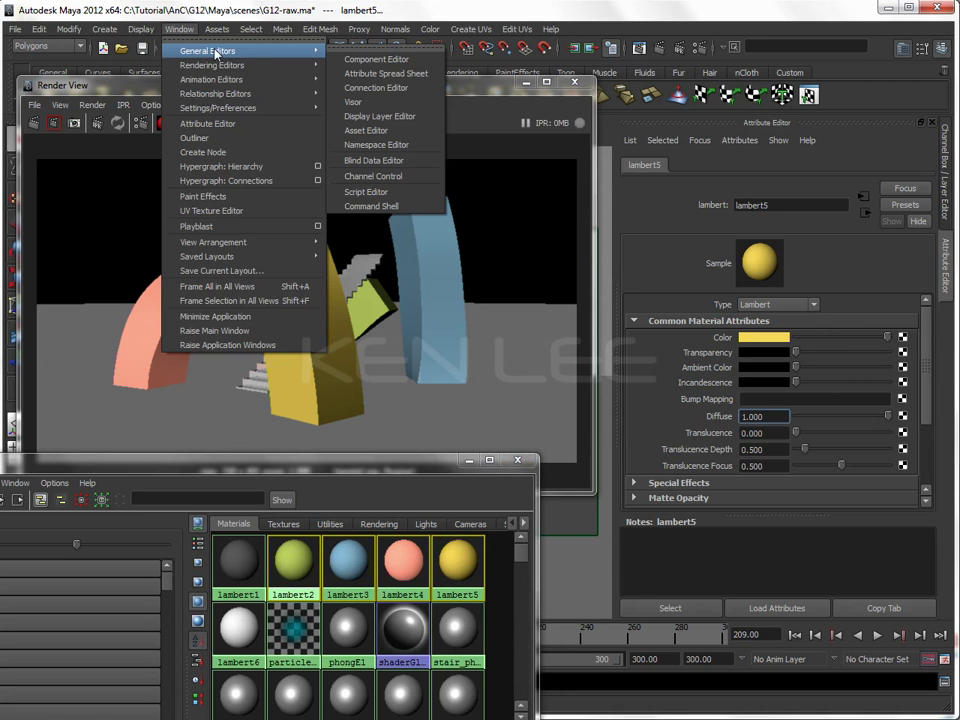
{"action": "left_click", "coordinate": [388, 74]}
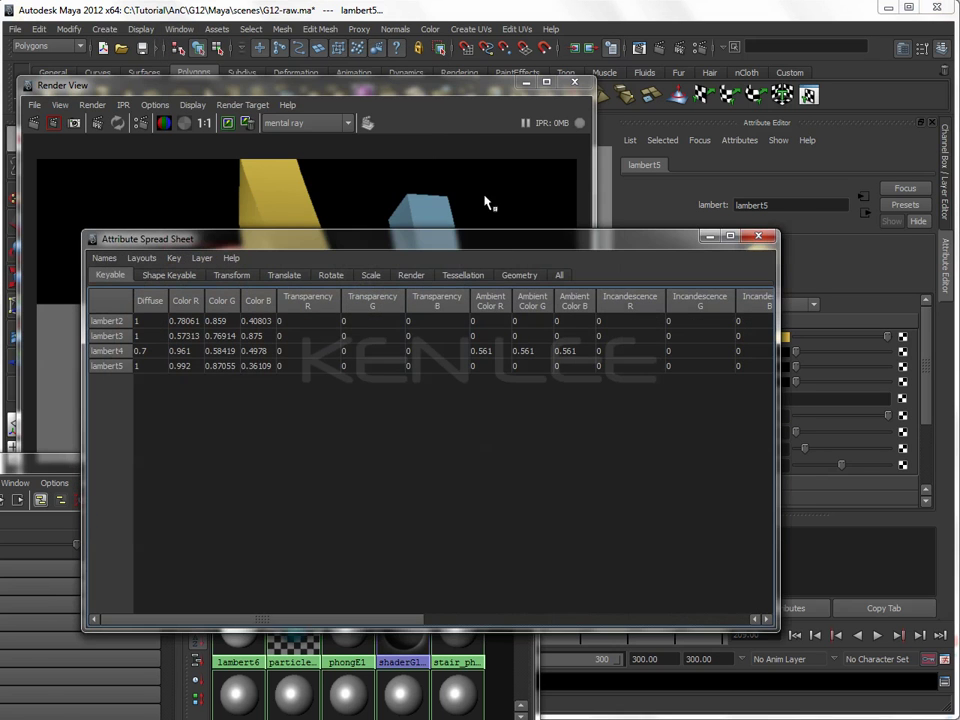
{"action": "left_click_drag", "start_coordinate": [486, 234], "coordinate": [405, 93]}
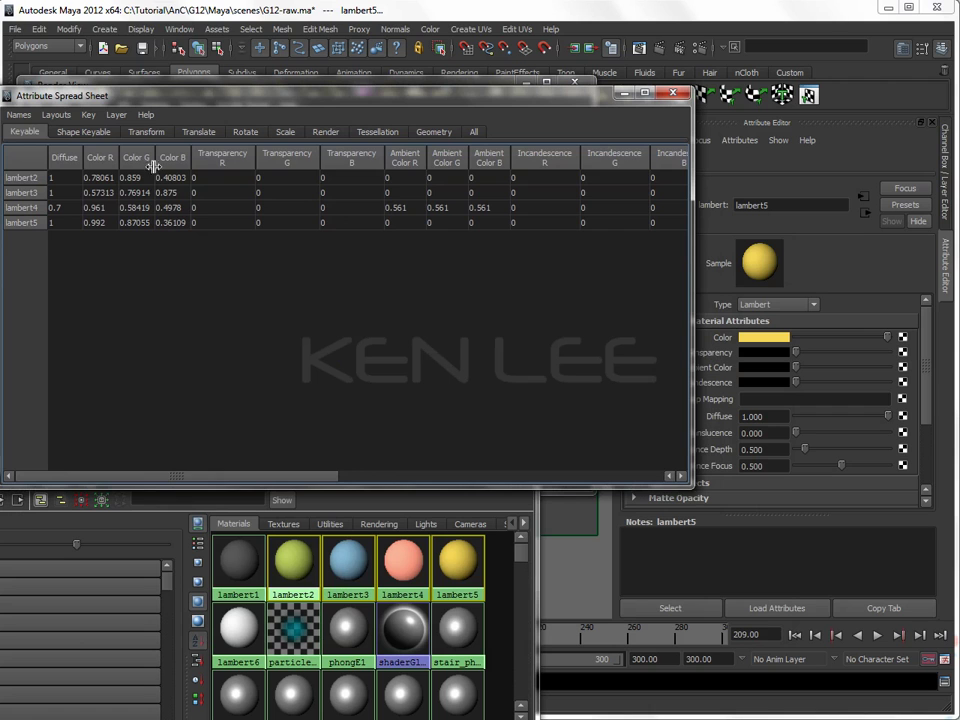
{"action": "left_click", "coordinate": [326, 131]}
{"action": "left_click", "coordinate": [28, 134]}
{"action": "left_click", "coordinate": [63, 160]}
{"action": "type", "text": "0.7"}
{"action": "key", "text": "Return"}
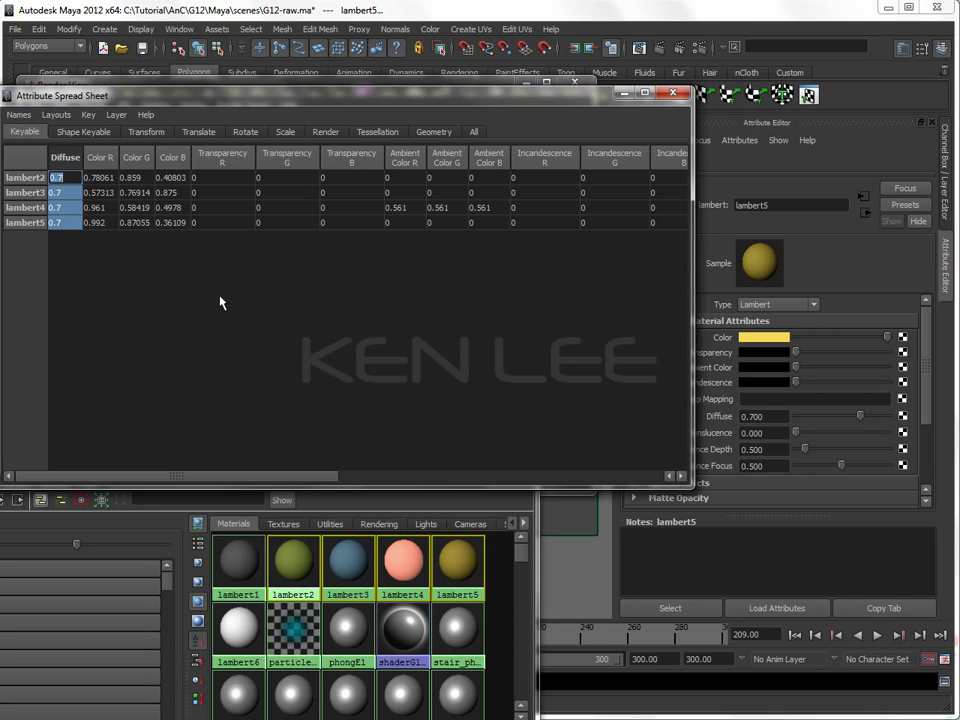
Set Ambient Color R, G and B to 0.5 for all four materials.
{"action": "left_click", "coordinate": [402, 163]}
{"action": "type", "text": "0.5"}
{"action": "key", "text": "Return"}
{"action": "left_click", "coordinate": [445, 157]}
{"action": "type", "text": "0.5"}
{"action": "key", "text": "Return"}
{"action": "left_click", "coordinate": [495, 157]}
{"action": "type", "text": "0.5"}
{"action": "key", "text": "Return"}
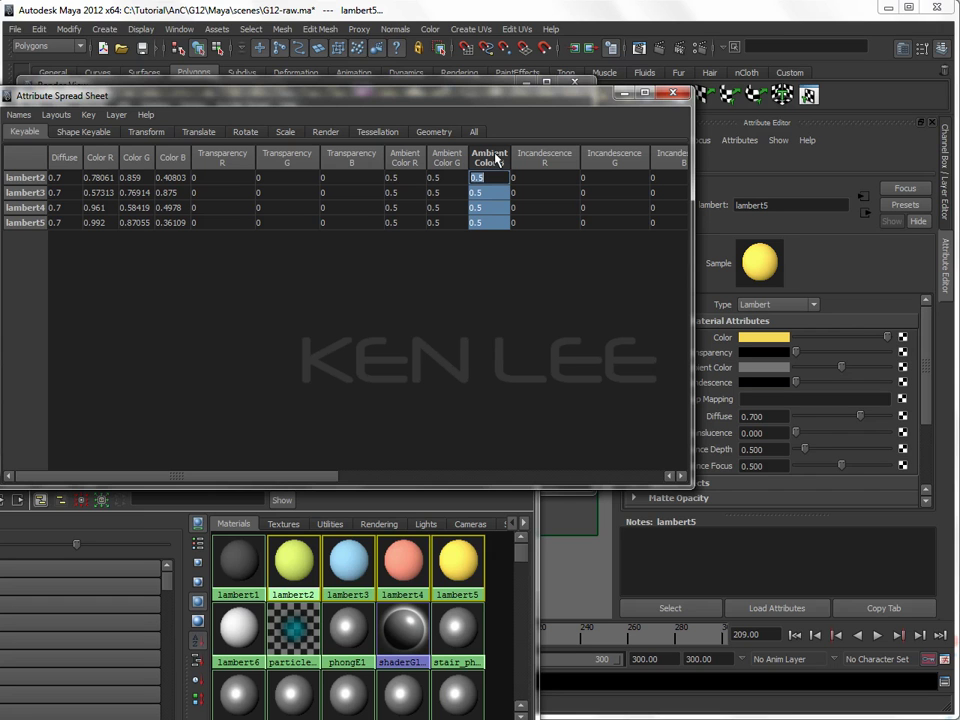
{"action": "left_click", "coordinate": [399, 549]}
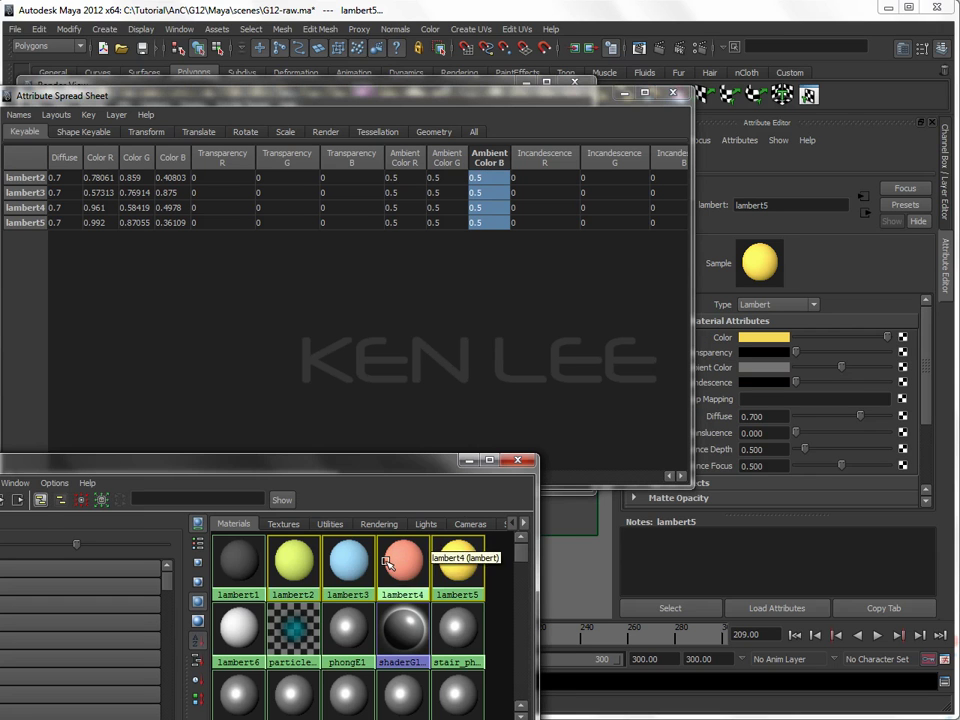
Close the spreadsheet and redo a full-frame mental ray render to check the materials.
{"action": "left_click", "coordinate": [673, 92]}
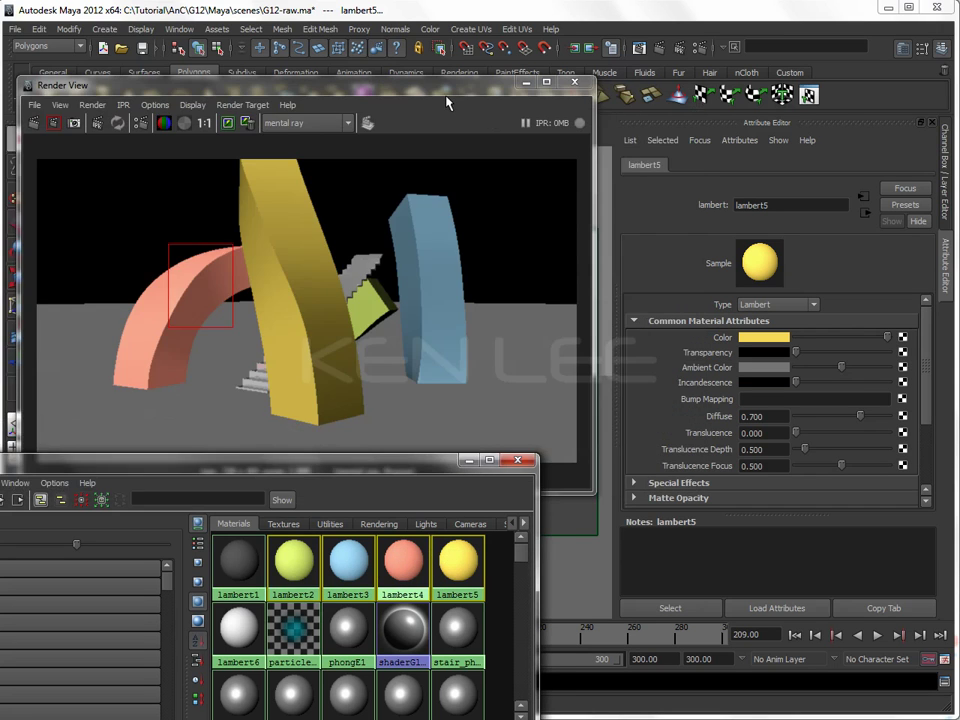
{"action": "left_click", "coordinate": [448, 108]}
{"action": "left_click", "coordinate": [79, 105]}
{"action": "left_click", "coordinate": [79, 105]}
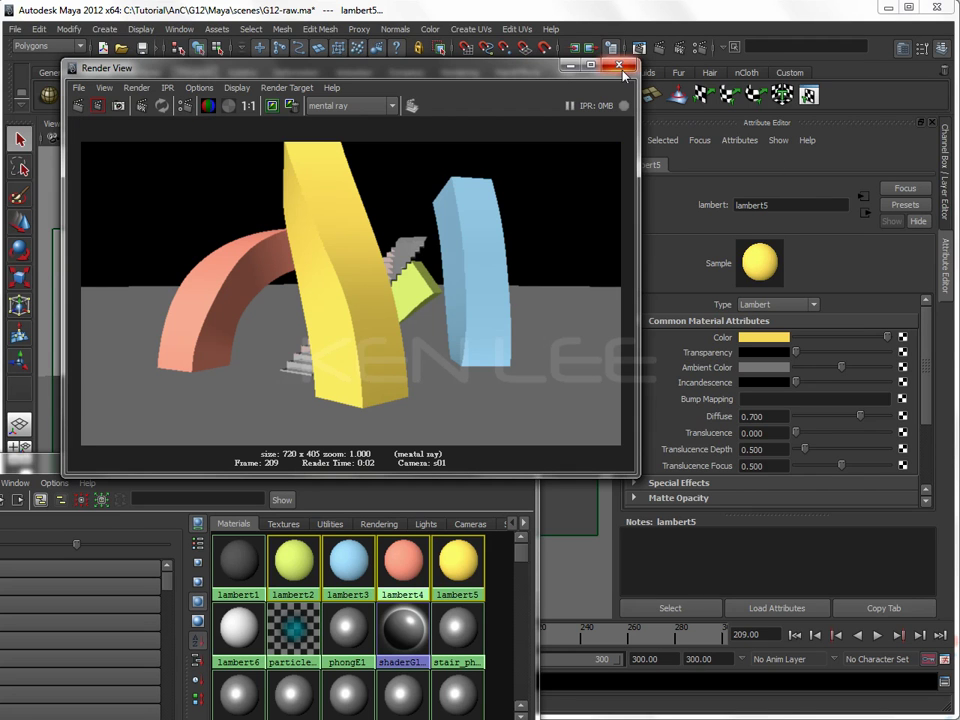
{"action": "left_click_drag", "start_coordinate": [532, 75], "coordinate": [518, 171]}
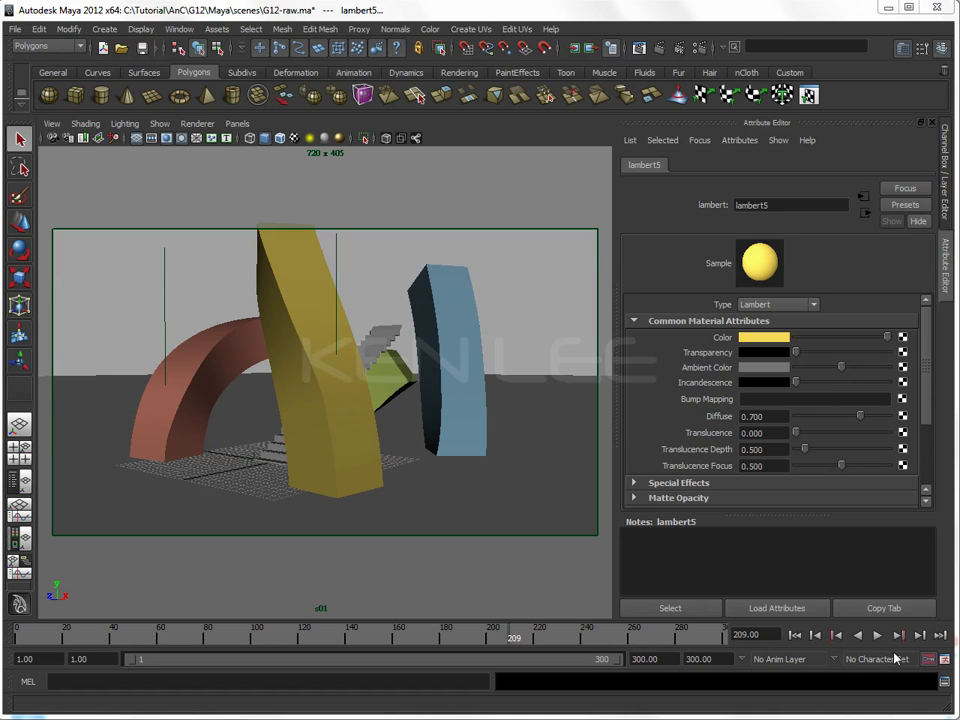
In the Render layer editor, select all objects and create layer2 through layer5 from them.
{"action": "left_click", "coordinate": [941, 132]}
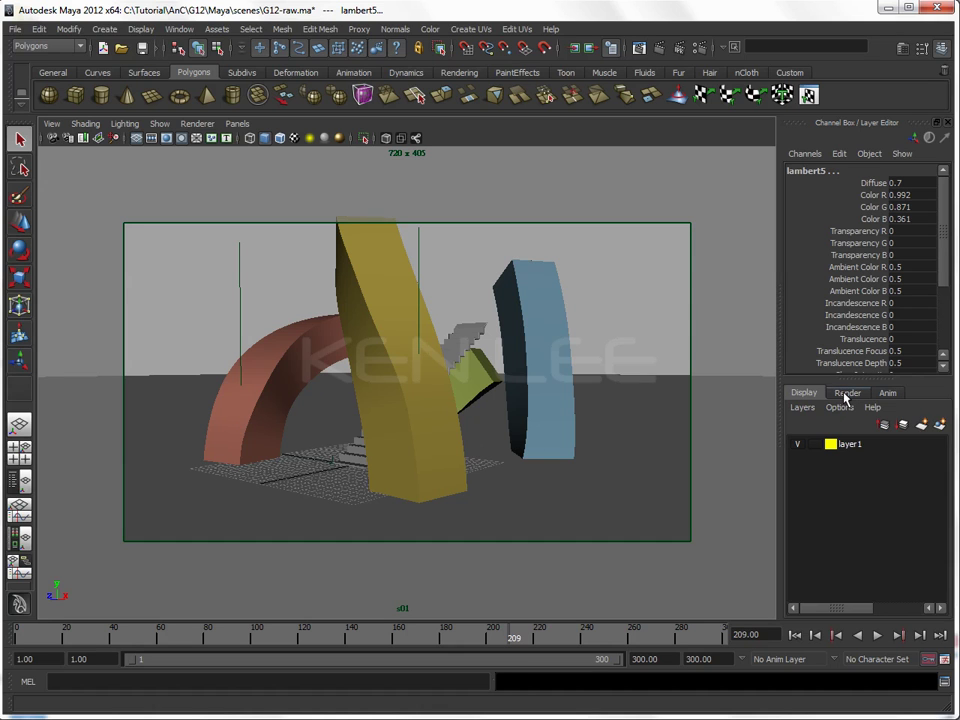
{"action": "left_click", "coordinate": [845, 393]}
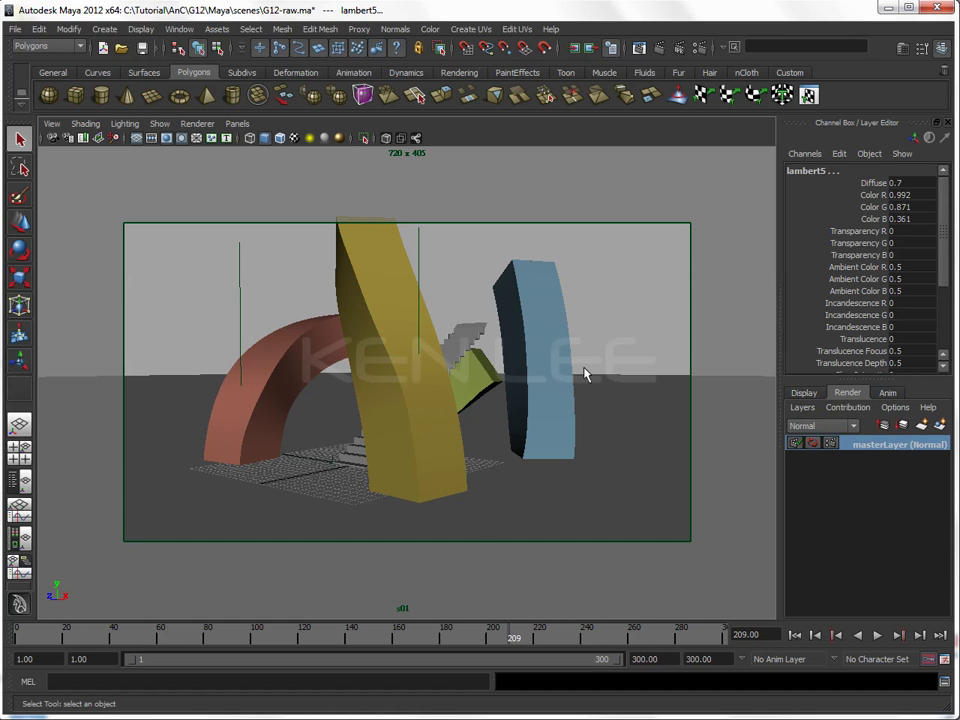
{"action": "left_click", "coordinate": [605, 315]}
{"action": "right_click_drag", "start_coordinate": [614, 272], "coordinate": [614, 301]}
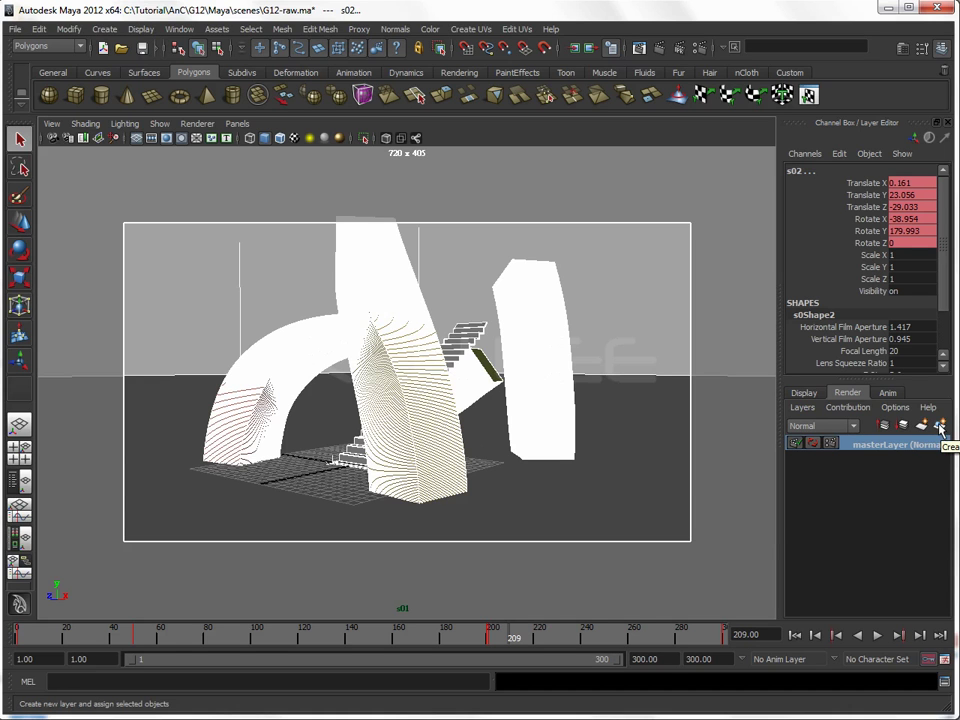
{"action": "left_click", "coordinate": [940, 426]}
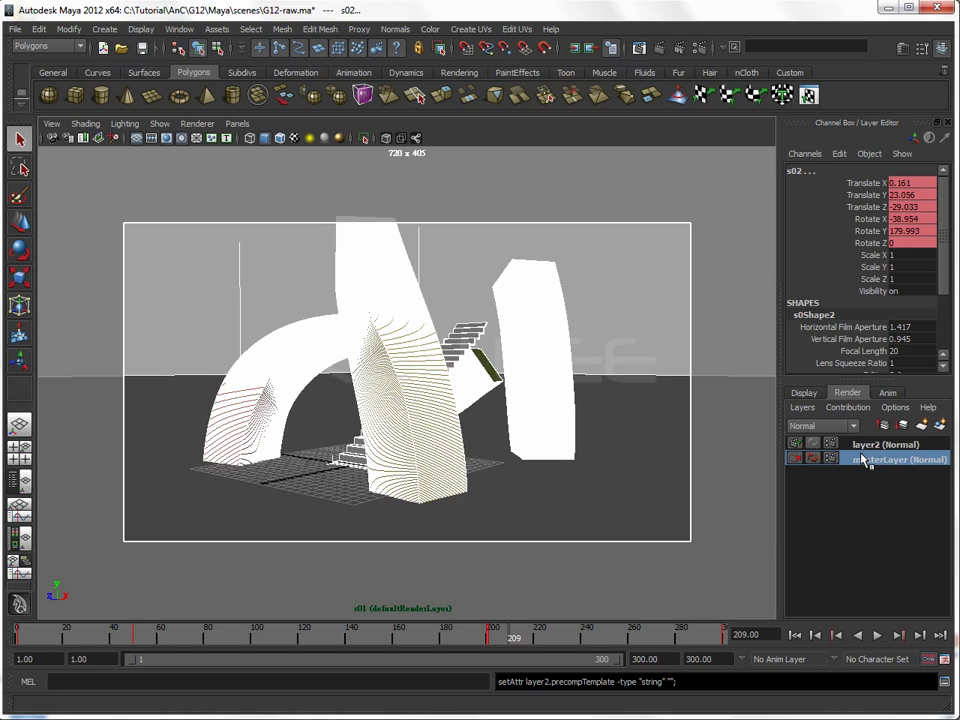
{"action": "left_click", "coordinate": [940, 426]}
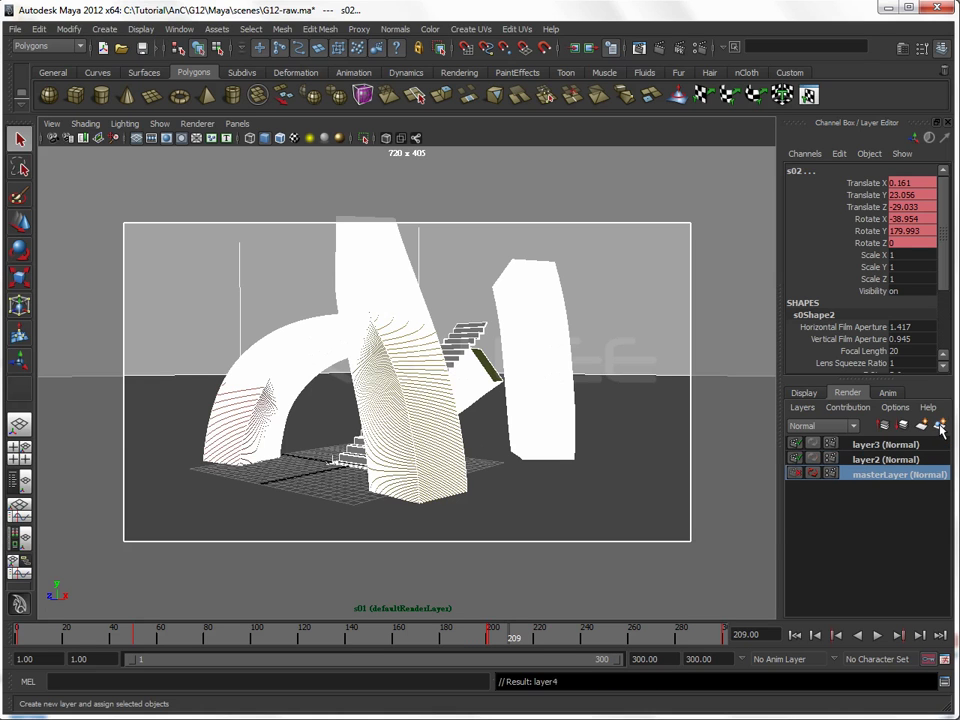
{"action": "left_click", "coordinate": [940, 426]}
{"action": "left_click", "coordinate": [940, 426]}
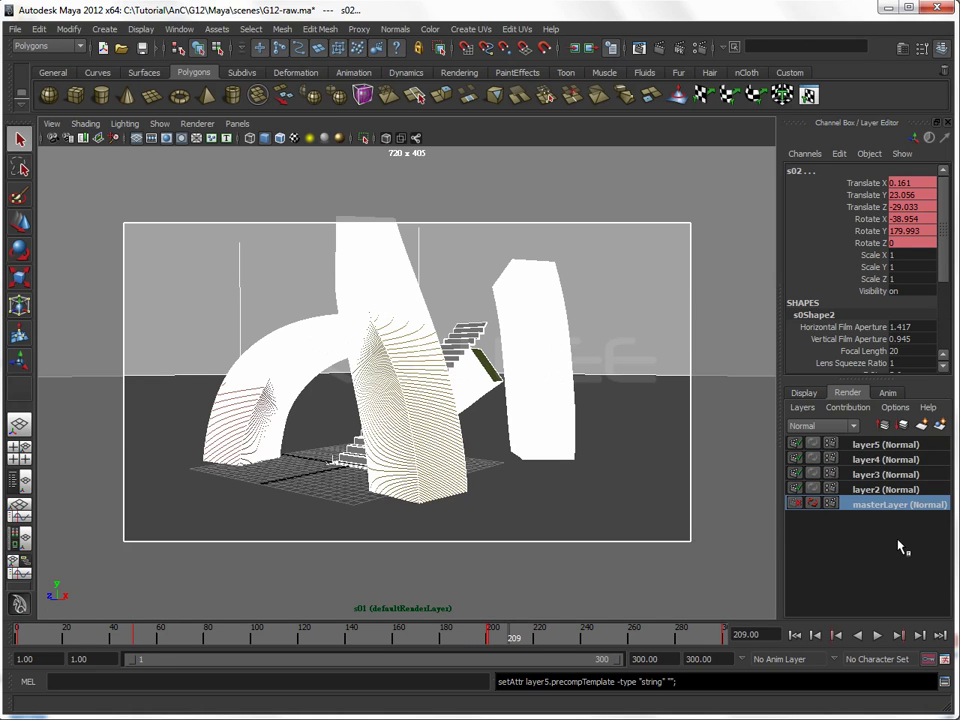
{"action": "left_click", "coordinate": [636, 317]}
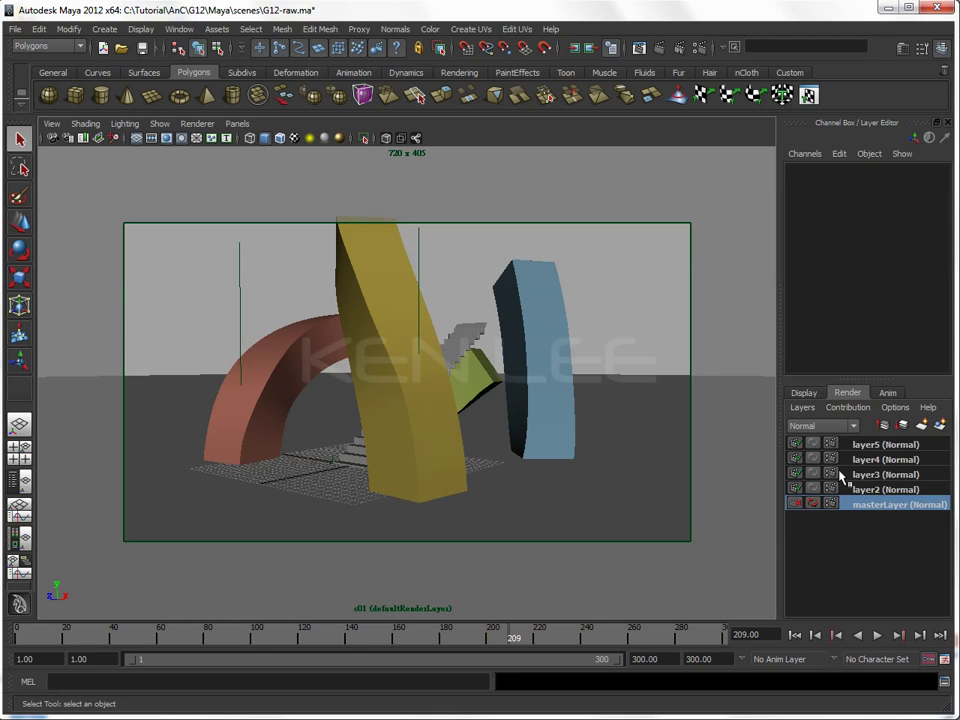
Rename layer2 to s01_Color and layer3 to s01_AO.
{"action": "left_click", "coordinate": [868, 490]}
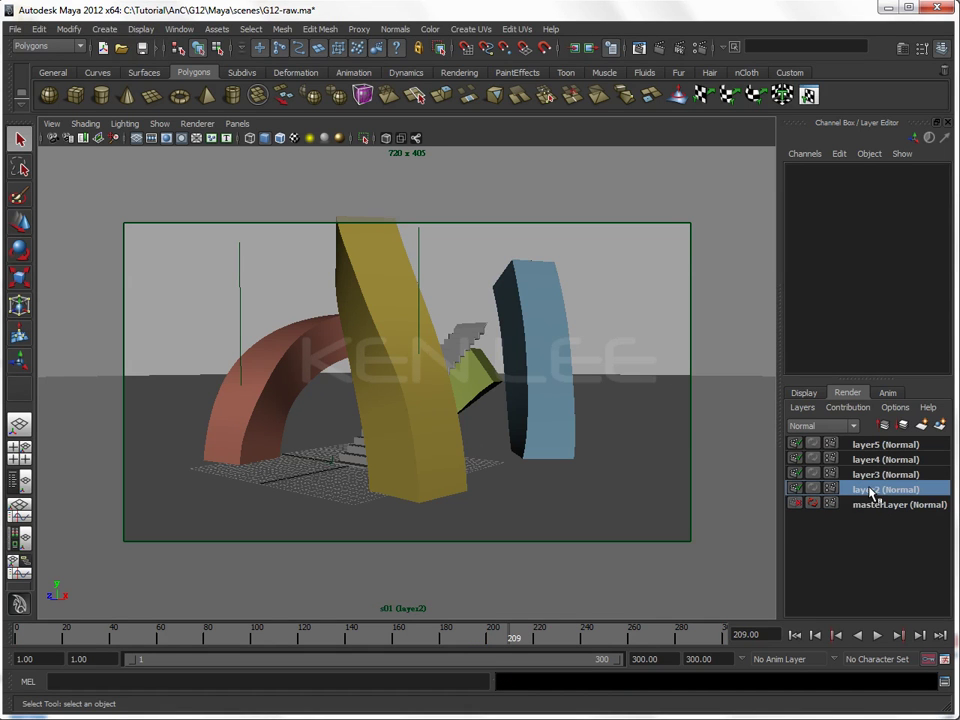
{"action": "double_click", "coordinate": [873, 490]}
{"action": "type", "text": "s01"}
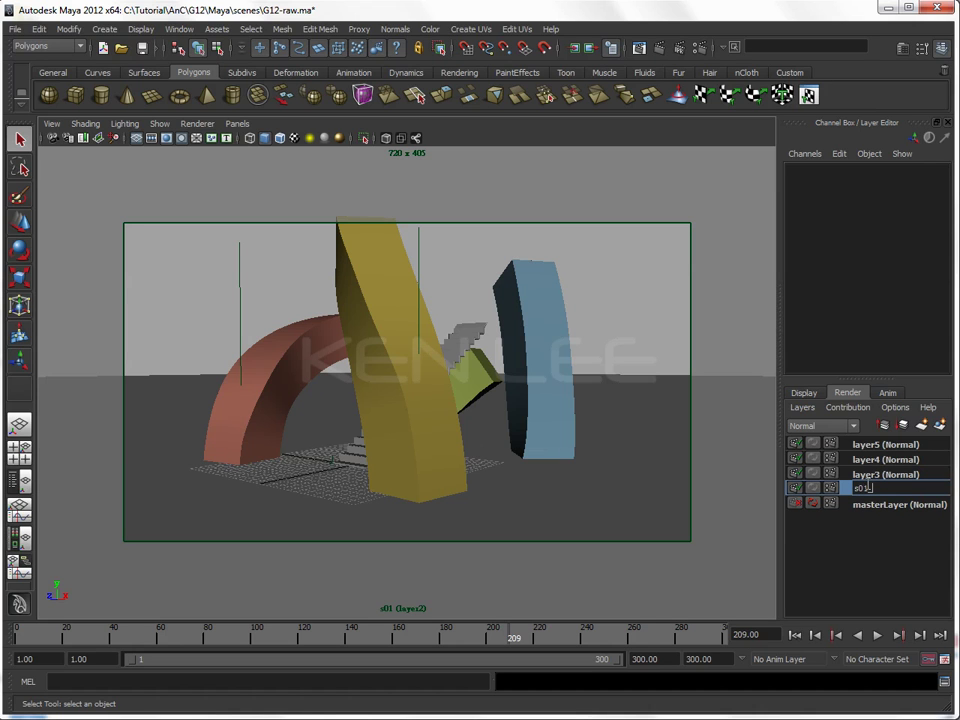
{"action": "type", "text": "_color"}
{"action": "key", "text": "Return"}
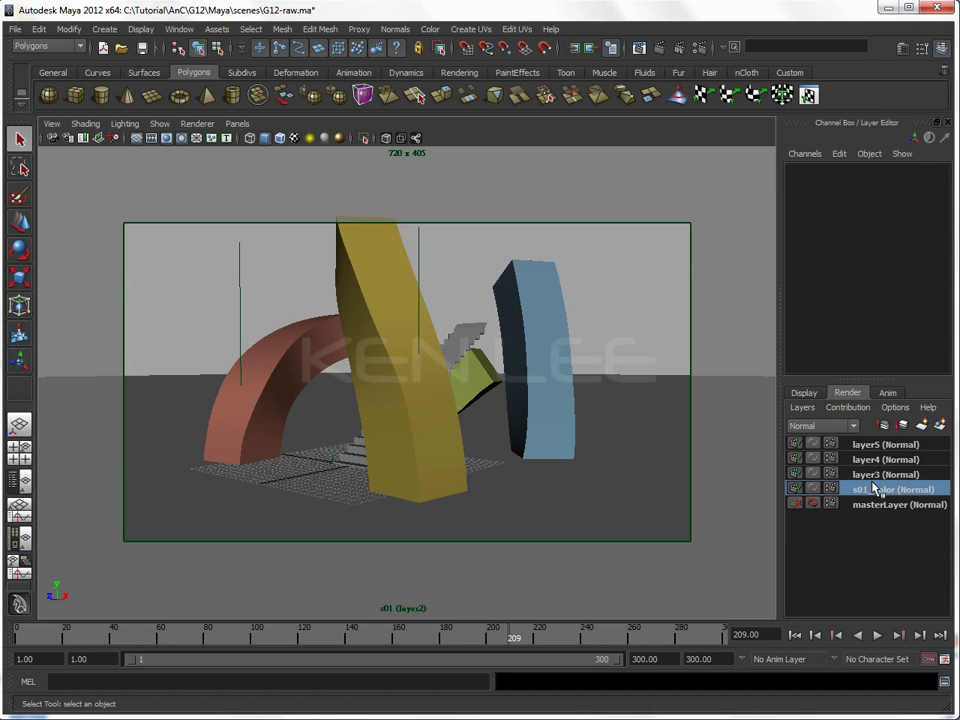
{"action": "double_click", "coordinate": [906, 474]}
{"action": "type", "text": "s01_AO"}
{"action": "key", "text": "Return"}
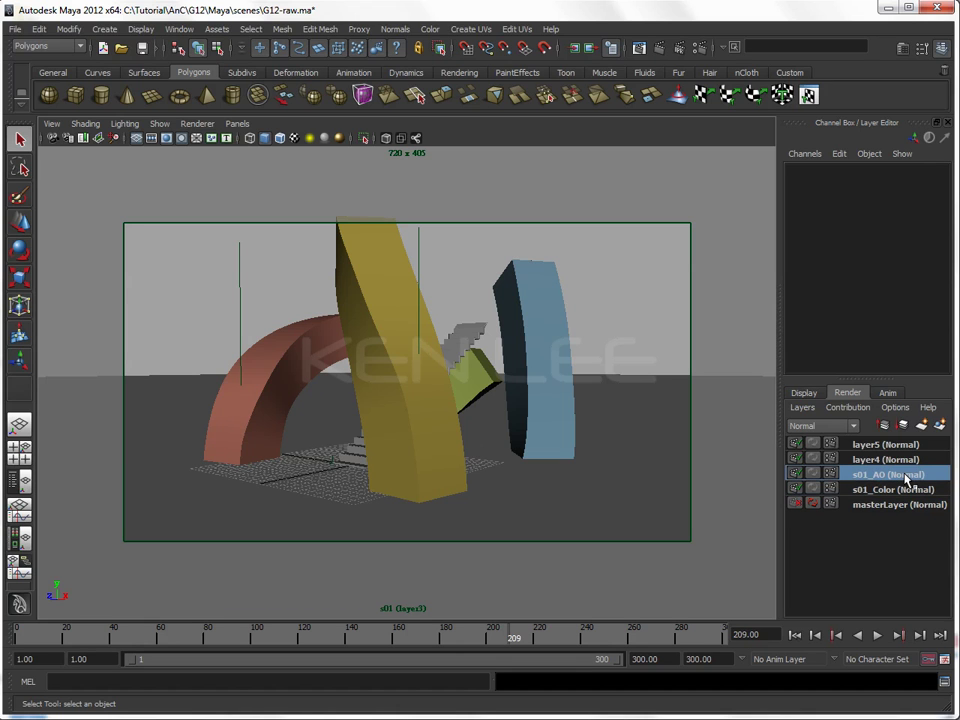
Rename layer4 to s02_Color and layer5 to s02_AO.
{"action": "double_click", "coordinate": [885, 459]}
{"action": "type", "text": "s02_Color"}
{"action": "key", "text": "Return"}
{"action": "double_click", "coordinate": [868, 443]}
{"action": "type", "text": "s02_AO"}
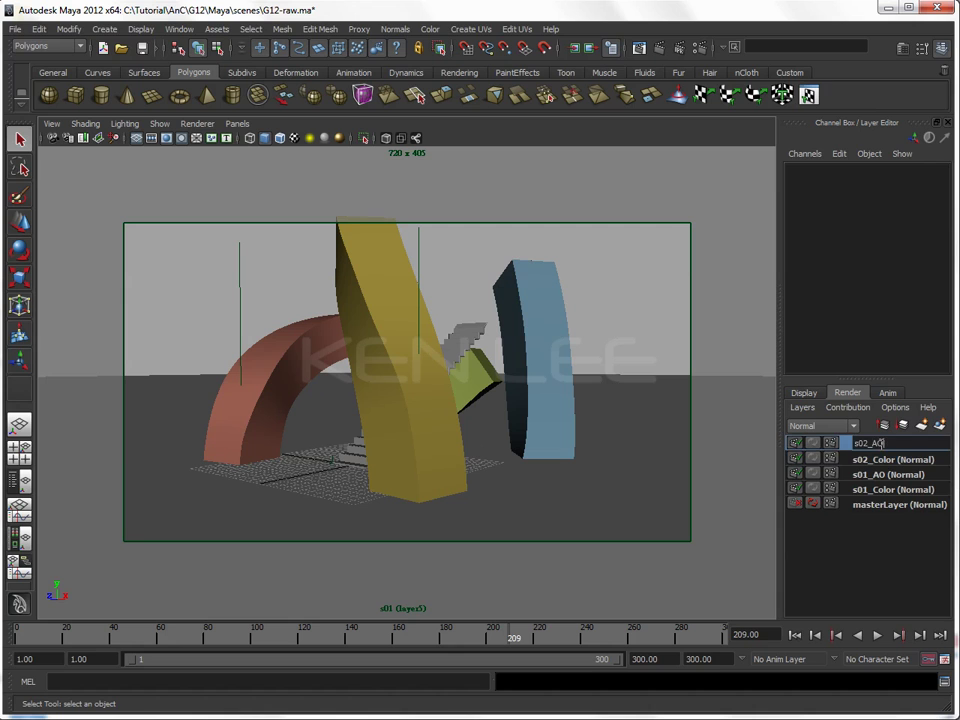
{"action": "key", "text": "Return"}
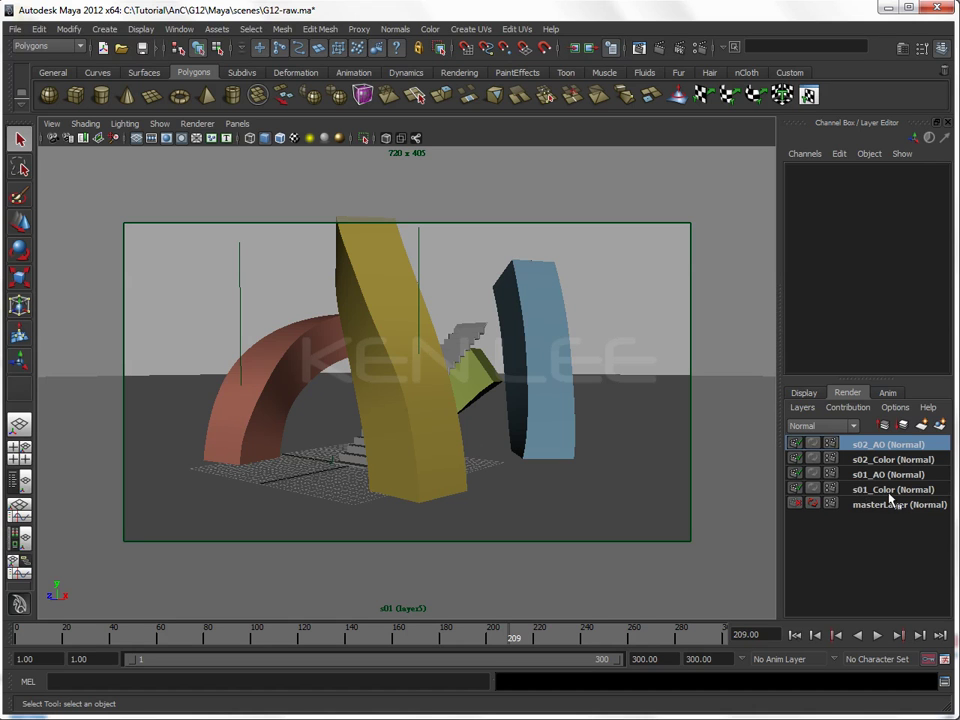
Switch between the new render layers, ending with s01_Color as current.
{"action": "left_click", "coordinate": [858, 490]}
{"action": "left_click", "coordinate": [875, 460]}
{"action": "left_click", "coordinate": [890, 489]}
{"action": "left_click", "coordinate": [870, 474]}
{"action": "left_click", "coordinate": [860, 489]}
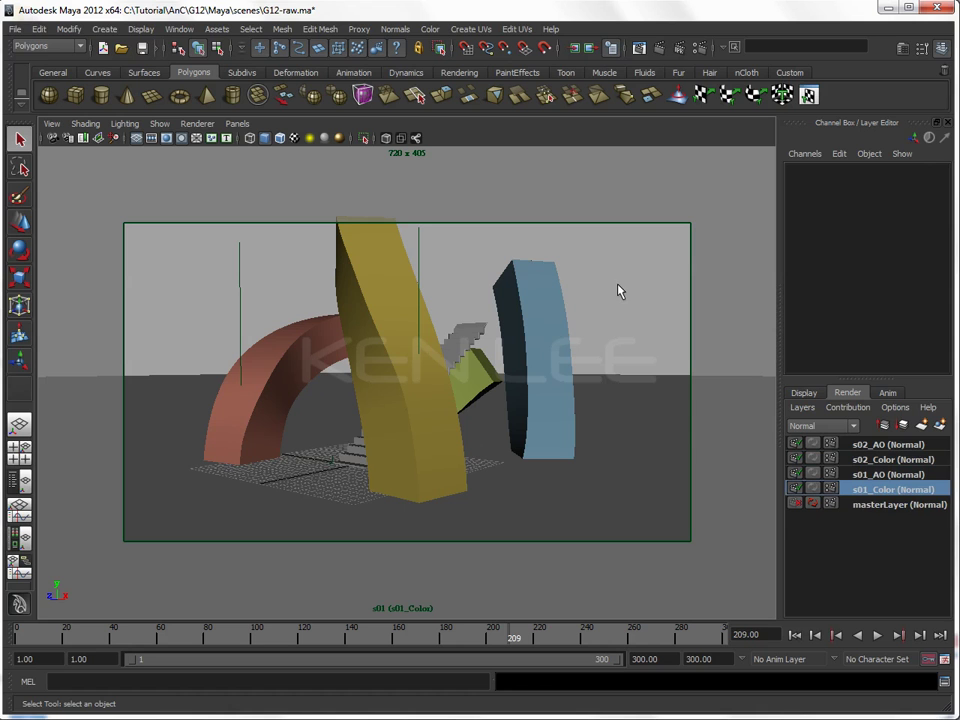
Render frame 209 of the s01_Color layer in mental ray through camera s01.
{"action": "left_click", "coordinate": [659, 50]}
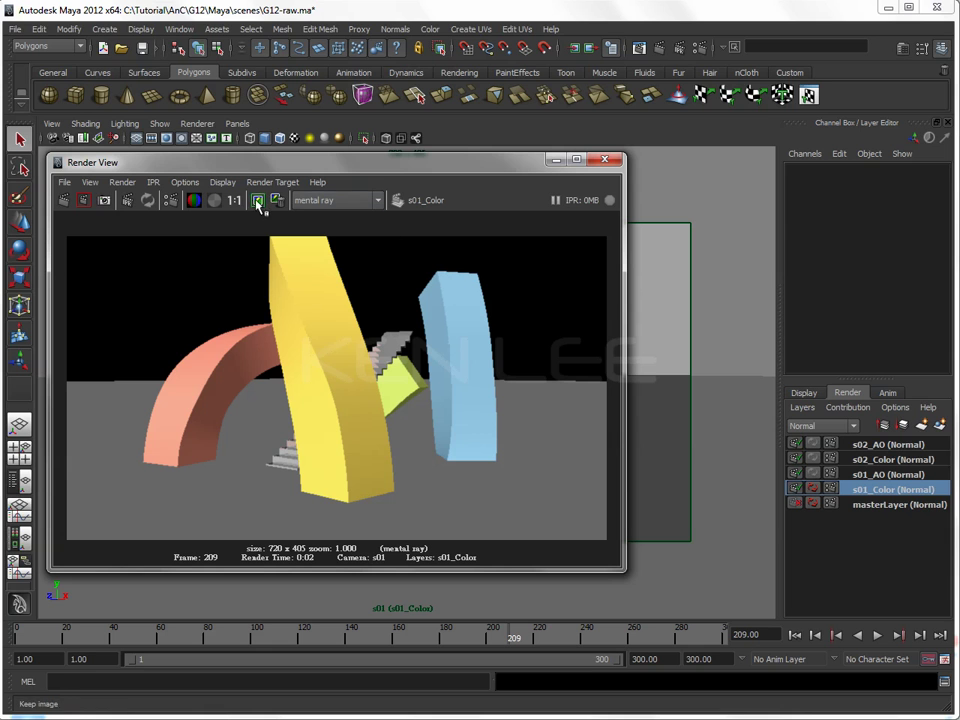
Make masterLayer current, apply the Production quality preset and re-render the frame.
{"action": "left_click", "coordinate": [697, 47]}
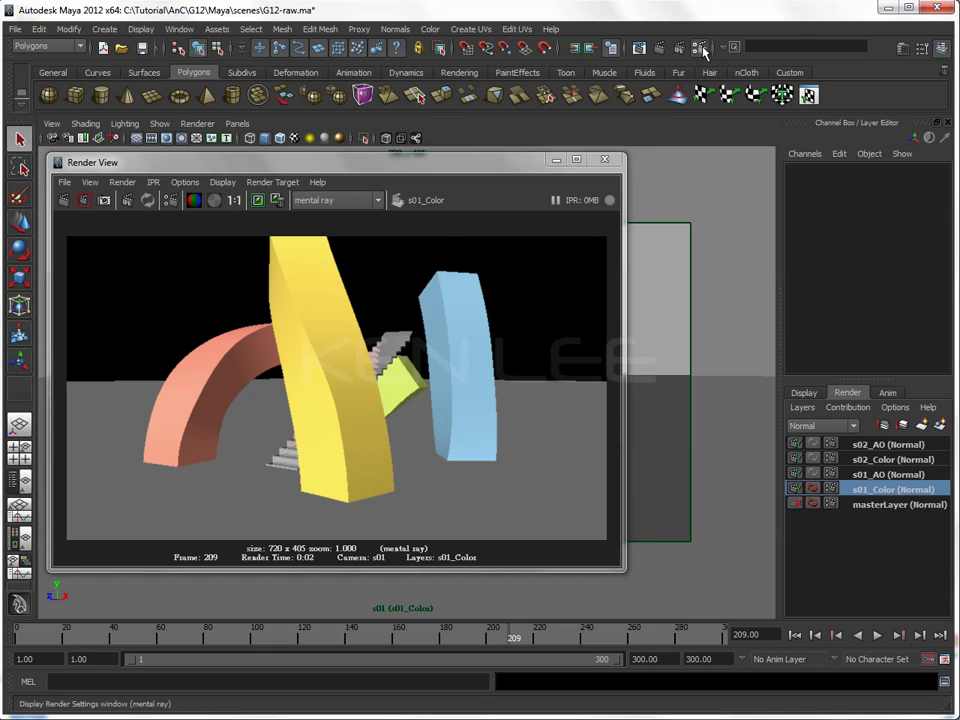
{"action": "left_click_drag", "start_coordinate": [308, 138], "coordinate": [533, 125]}
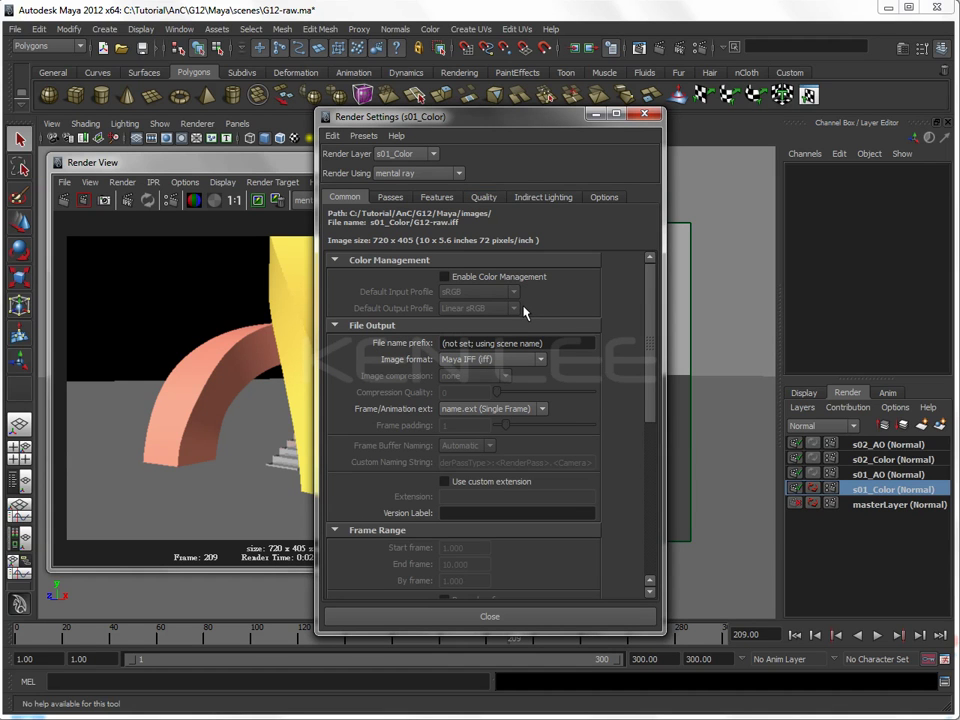
{"action": "left_click", "coordinate": [905, 505]}
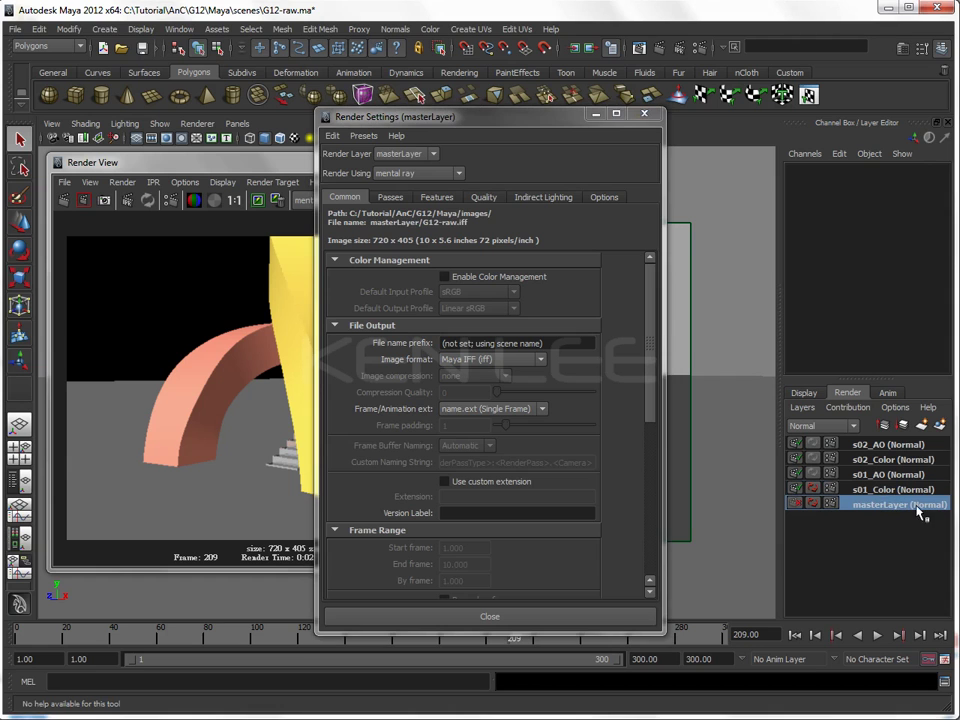
{"action": "left_click", "coordinate": [486, 197]}
{"action": "left_click", "coordinate": [496, 219]}
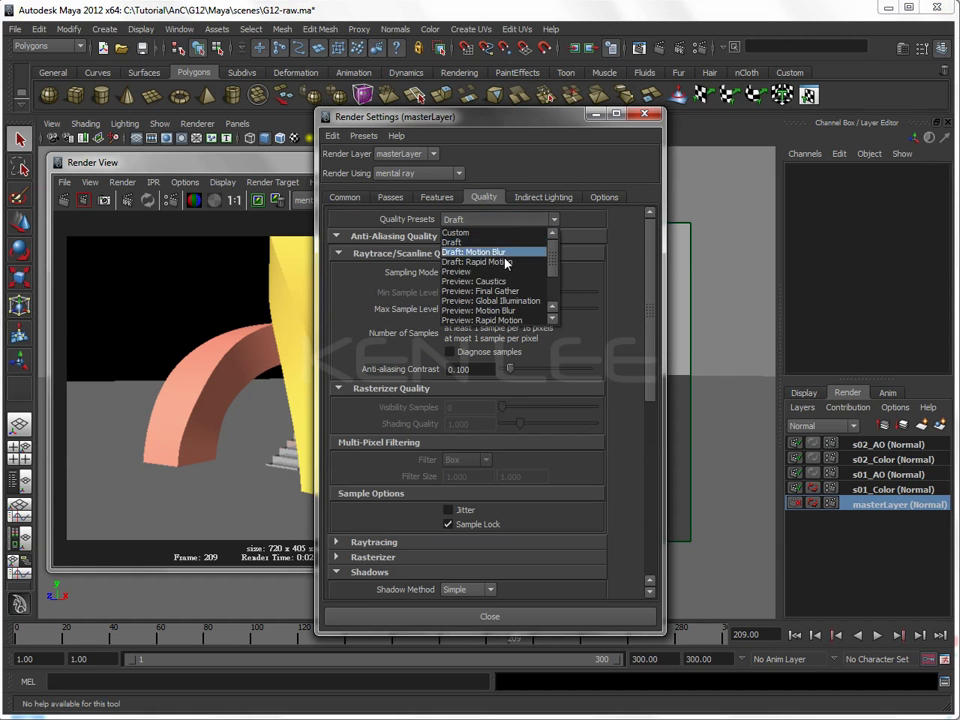
{"action": "scroll", "coordinate": [510, 292], "scroll_direction": "down", "scroll_amount": 1}
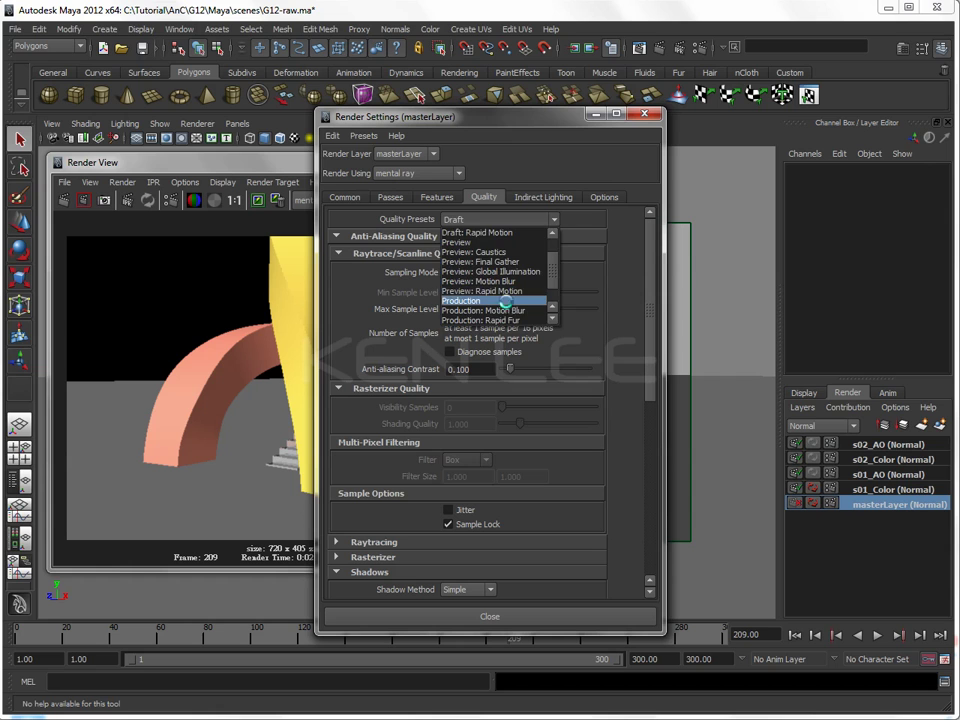
{"action": "left_click", "coordinate": [507, 301]}
{"action": "left_click", "coordinate": [273, 220]}
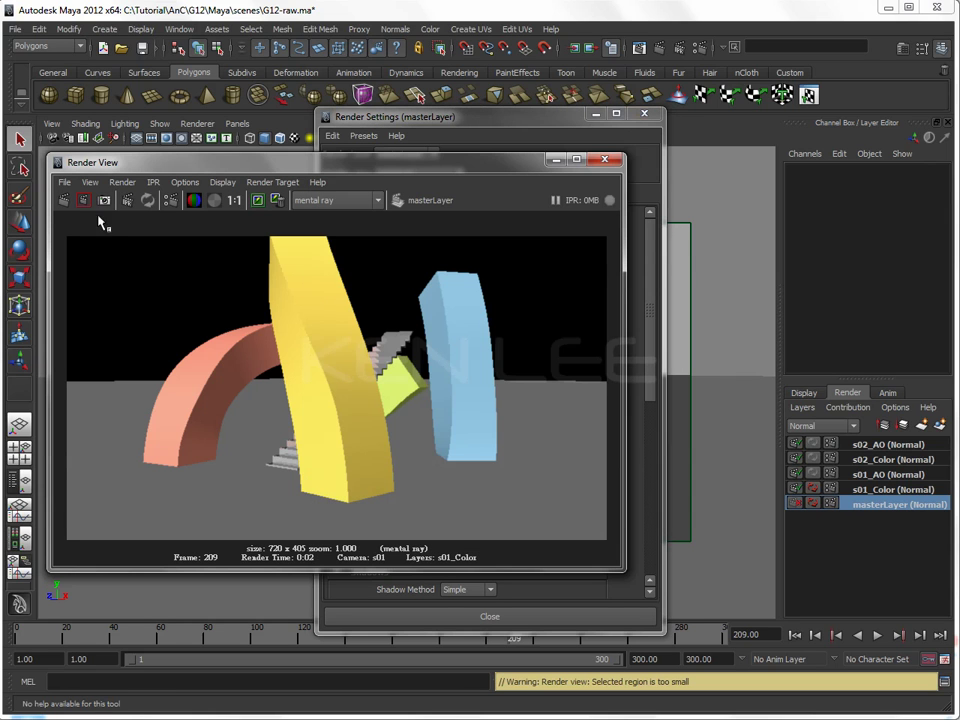
{"action": "left_click", "coordinate": [66, 195]}
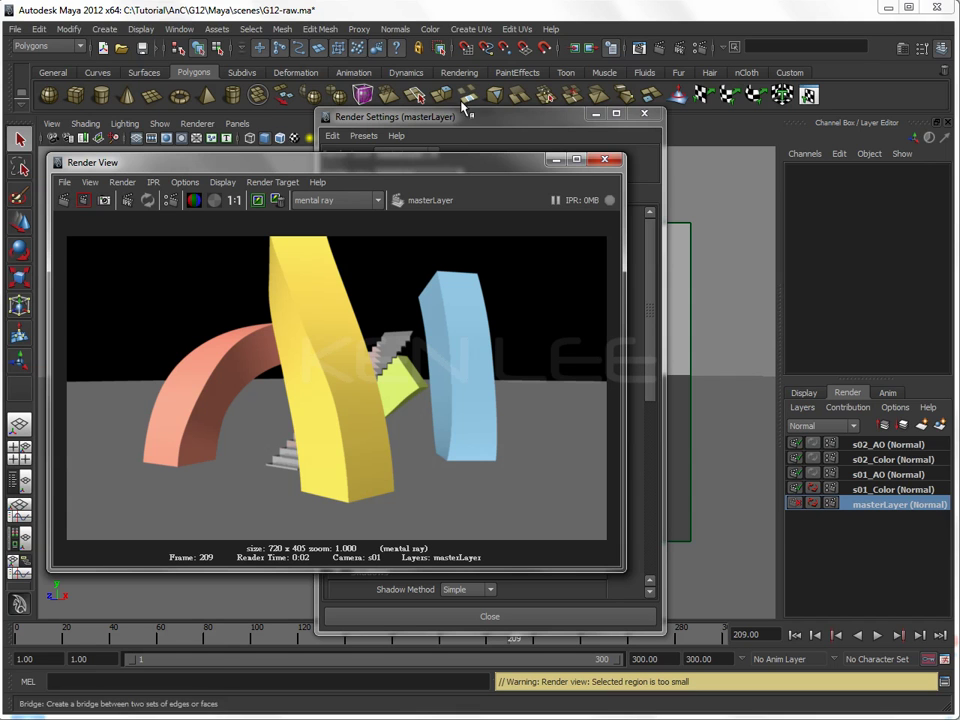
Close Render View and Render Settings, leaving s01_Color as the current render layer.
{"action": "left_click", "coordinate": [604, 159]}
{"action": "left_click_drag", "start_coordinate": [570, 119], "coordinate": [788, 92]}
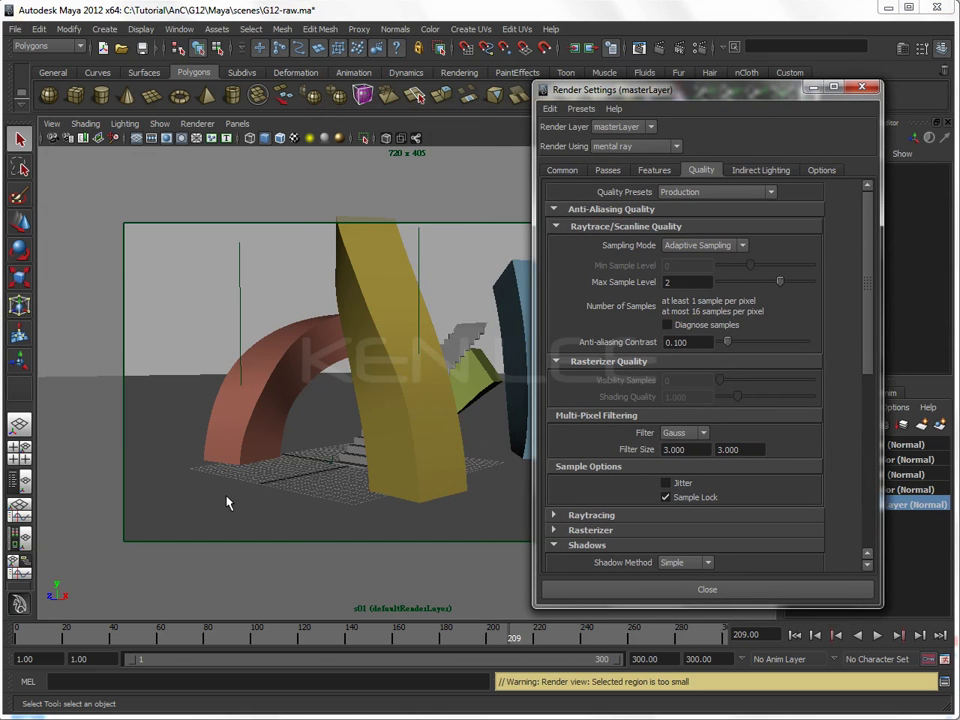
{"action": "left_click", "coordinate": [182, 29]}
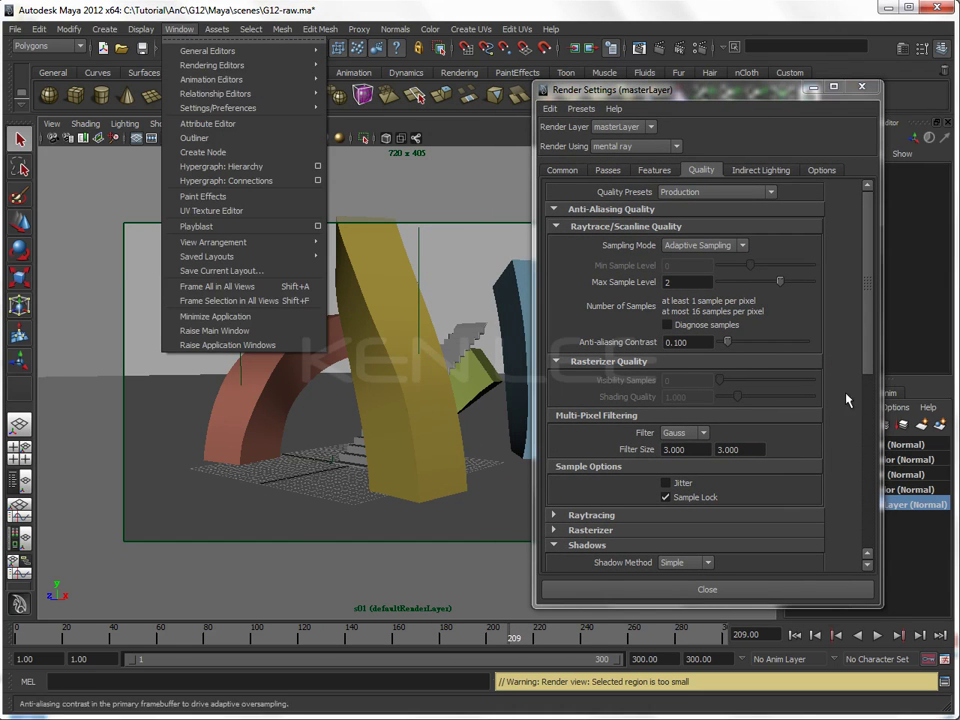
{"action": "left_click", "coordinate": [811, 101]}
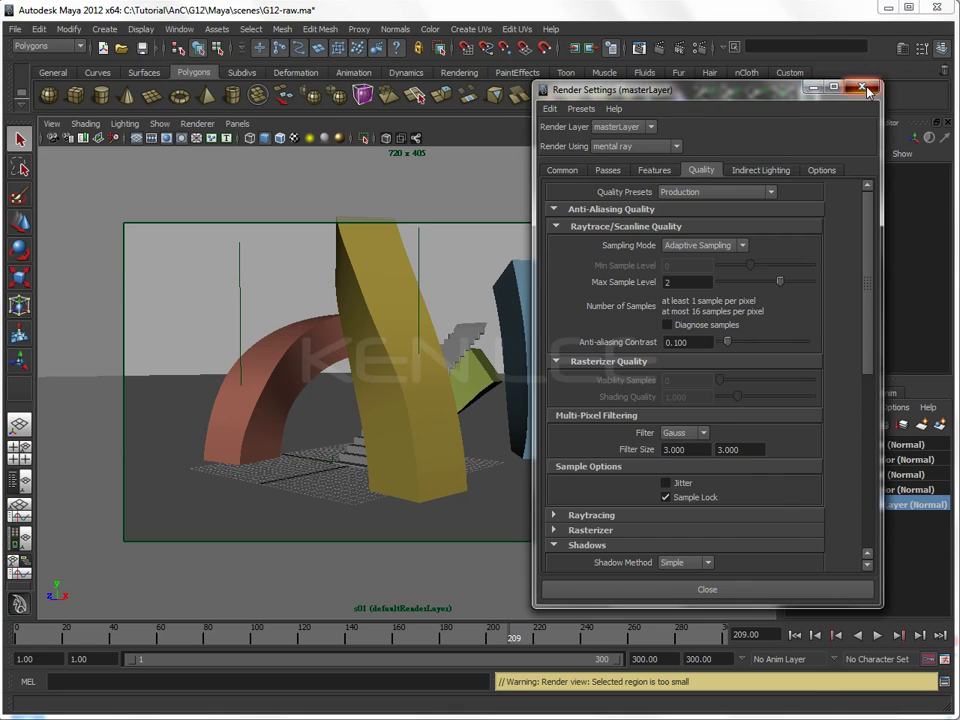
{"action": "left_click", "coordinate": [861, 87]}
{"action": "left_click", "coordinate": [873, 490]}
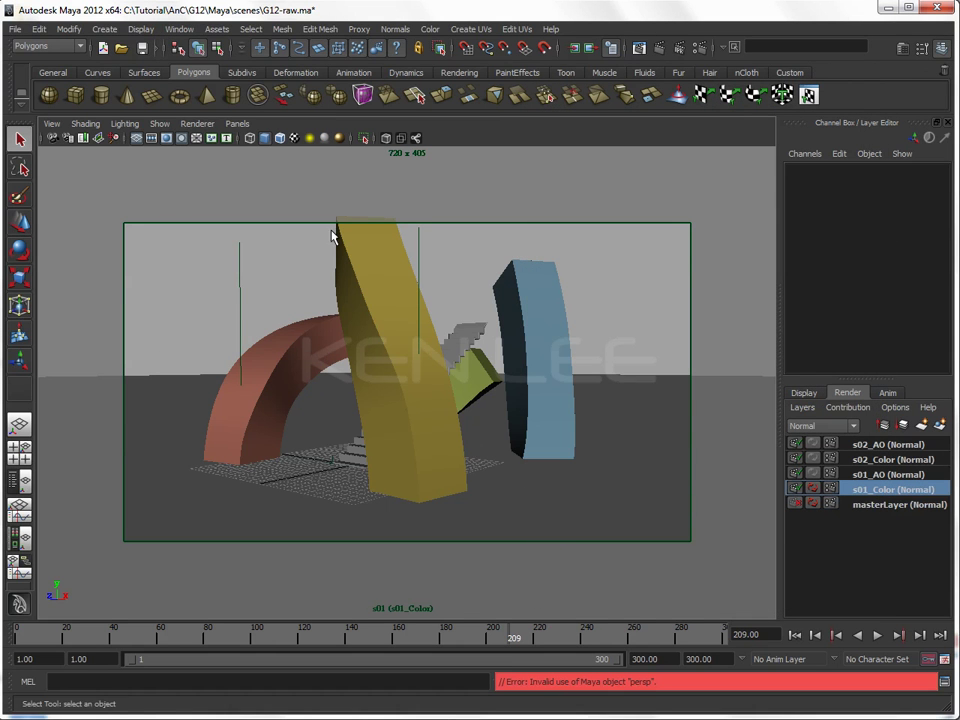
Create a useBackground1 surface shader in the Hypershade and assign it to pPlane1.
{"action": "left_click", "coordinate": [182, 29]}
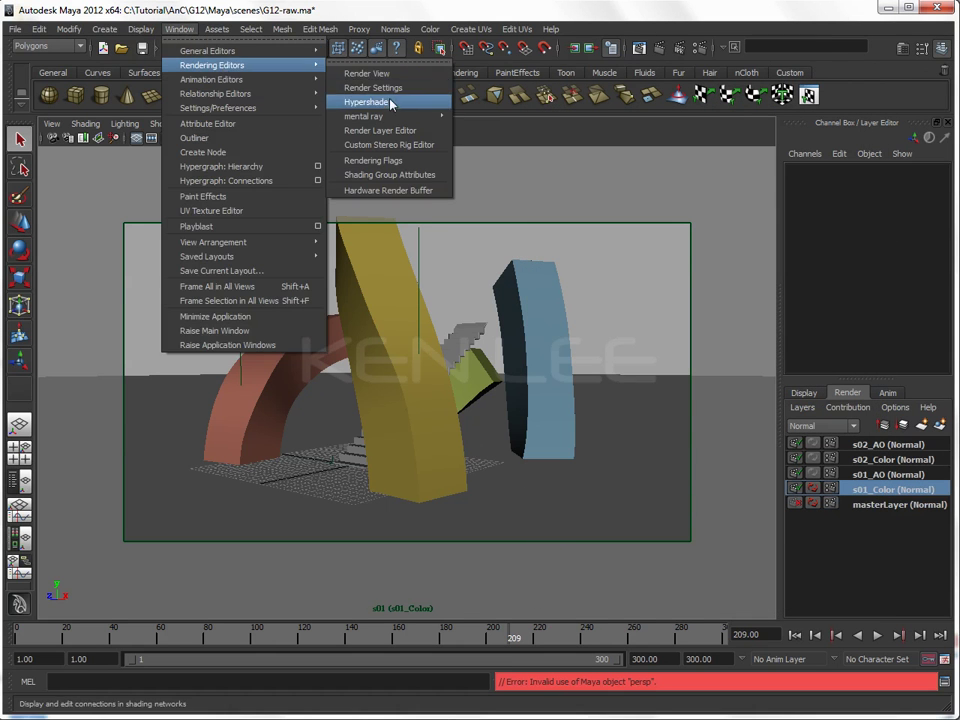
{"action": "left_click", "coordinate": [420, 86]}
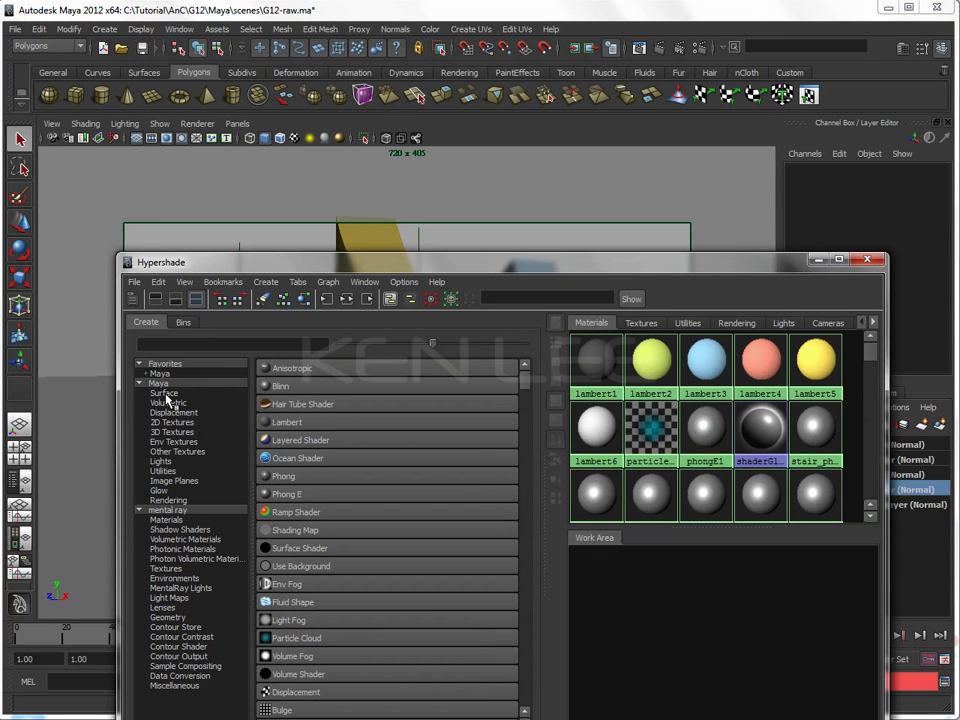
{"action": "left_click", "coordinate": [160, 393]}
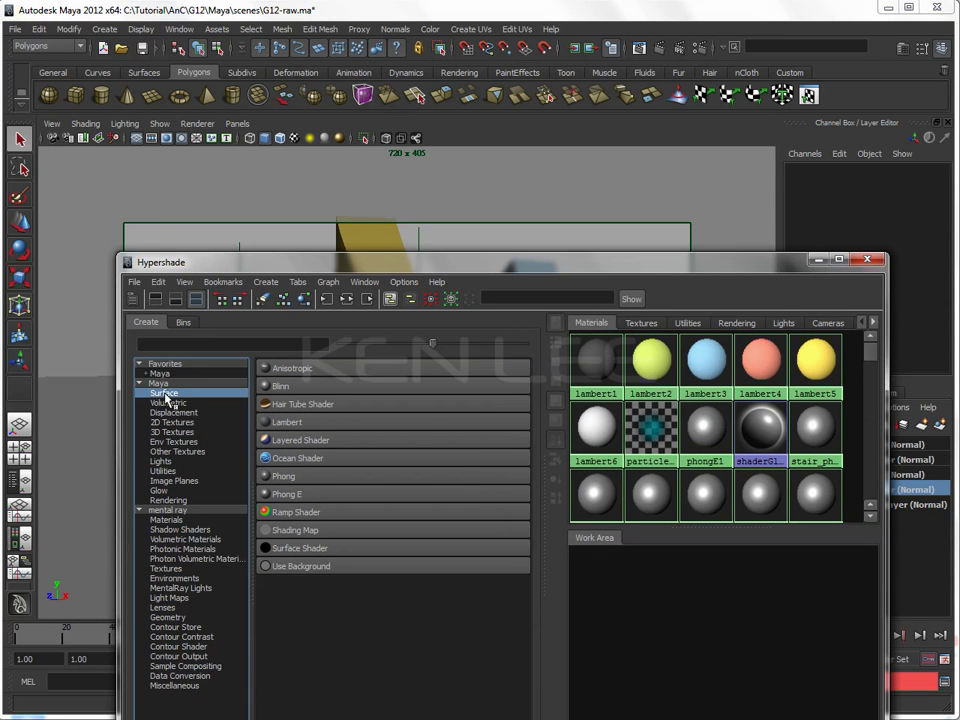
{"action": "left_click", "coordinate": [302, 567]}
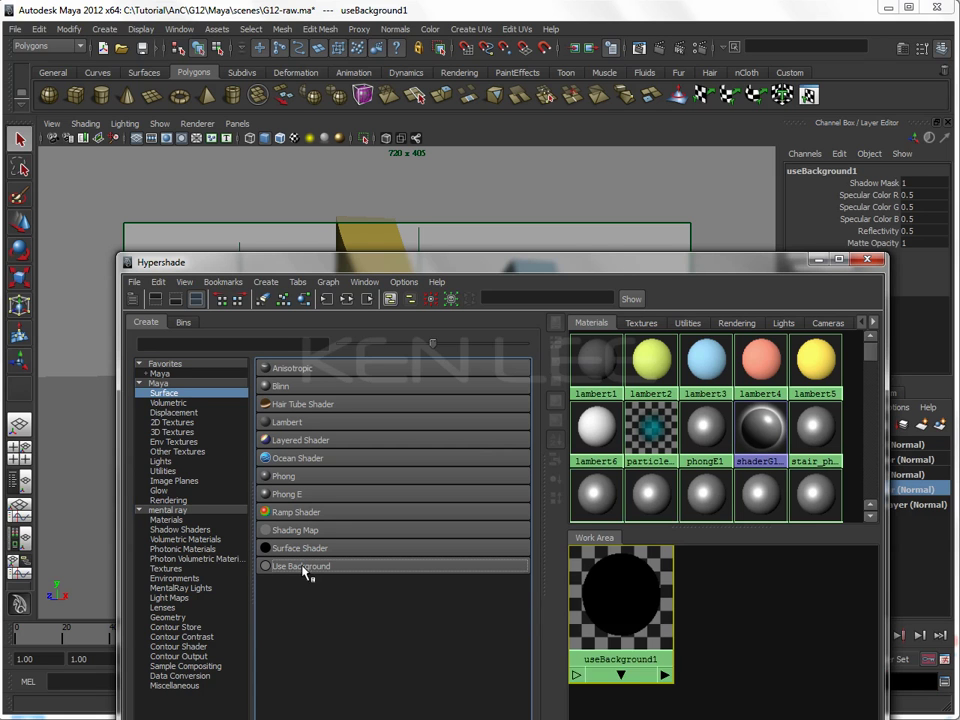
{"action": "left_click_drag", "start_coordinate": [730, 265], "coordinate": [319, 144]}
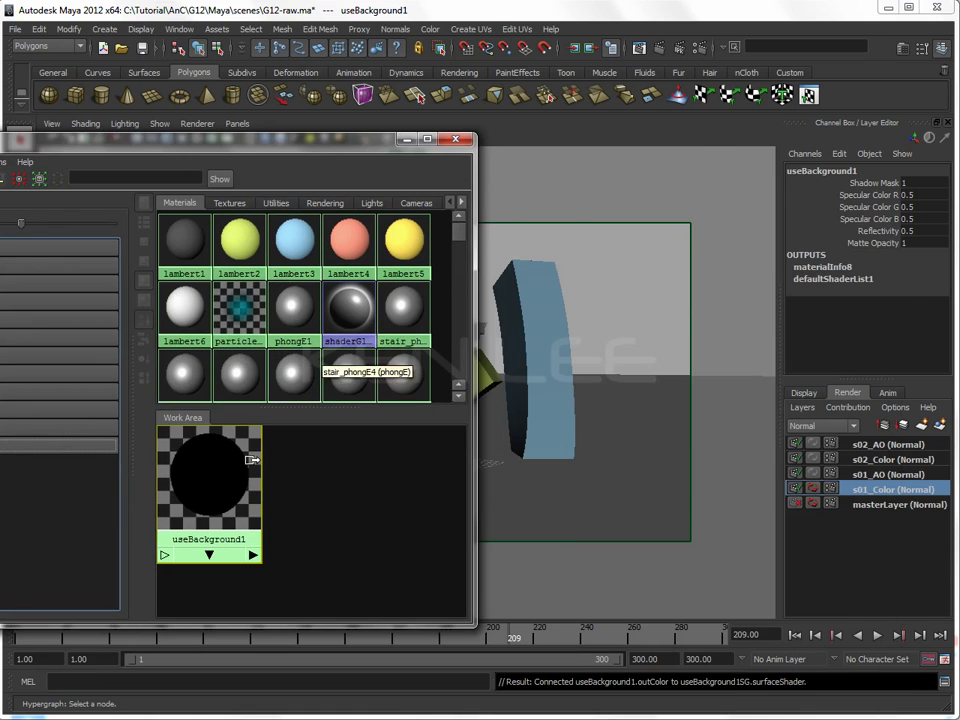
{"action": "middle_click_drag", "start_coordinate": [531, 515], "coordinate": [531, 512]}
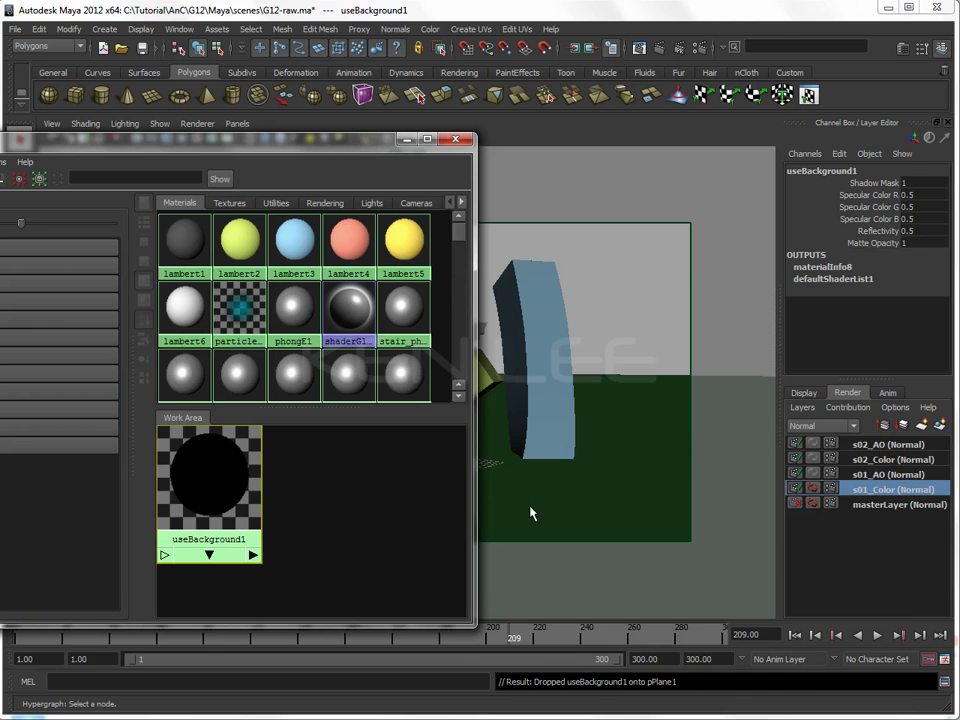
{"action": "left_click", "coordinate": [650, 262]}
Render s01_Color's frame 209 in mental ray and compare alpha with RGB to confirm the ground drops out.
{"action": "left_click", "coordinate": [659, 48]}
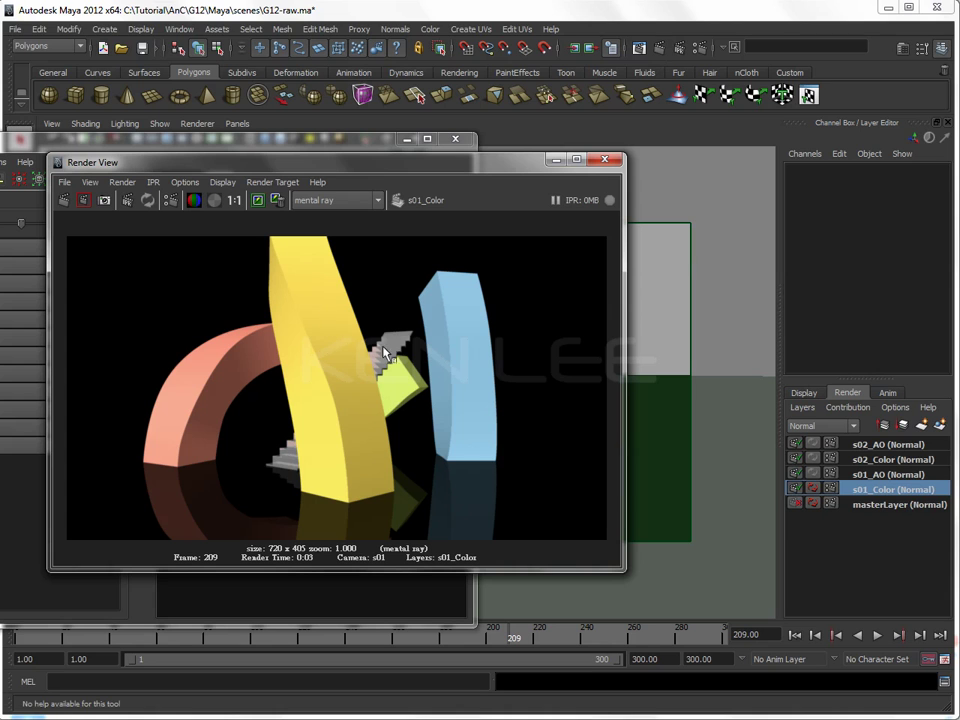
{"action": "left_click", "coordinate": [214, 201]}
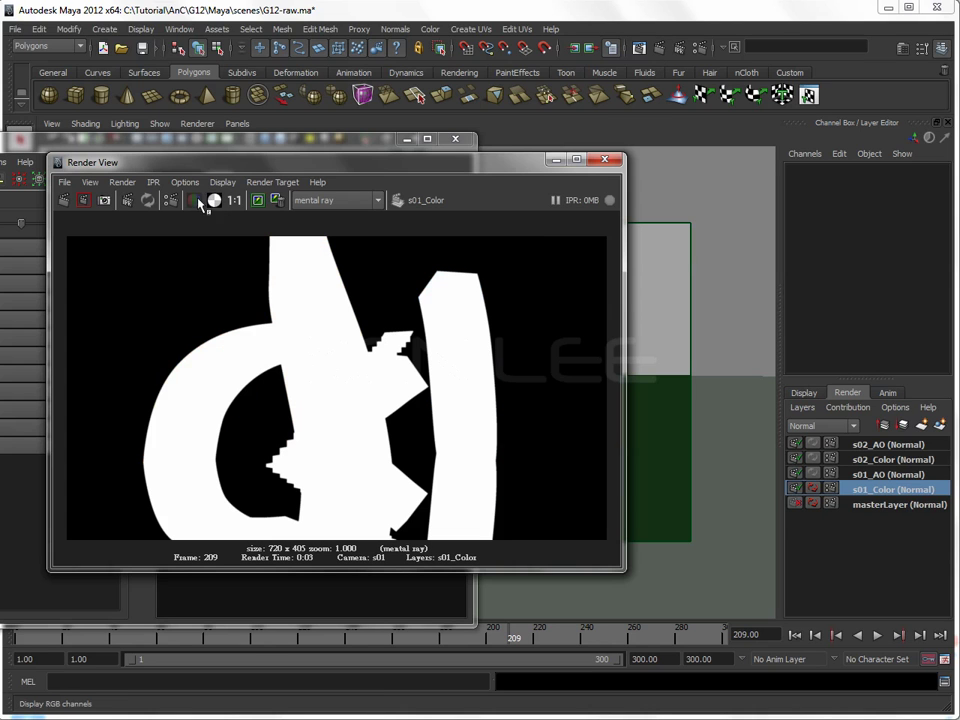
{"action": "left_click", "coordinate": [207, 202]}
{"action": "left_click", "coordinate": [207, 202]}
{"action": "left_click", "coordinate": [207, 202]}
{"action": "left_click", "coordinate": [207, 202]}
{"action": "left_click", "coordinate": [207, 202]}
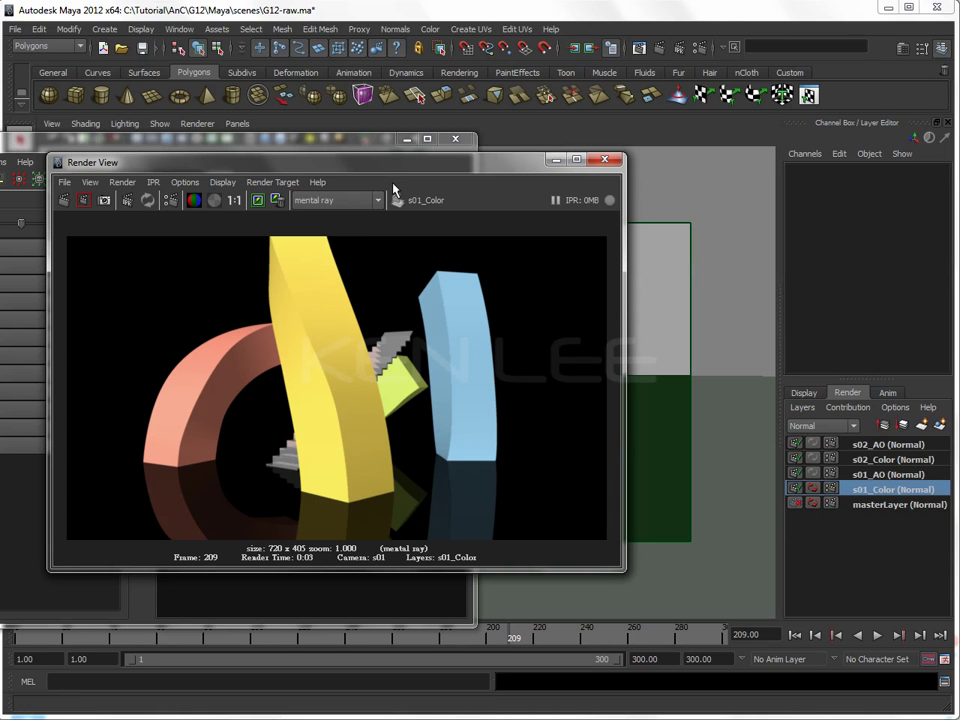
{"action": "mouse_move", "coordinate": [410, 163]}
{"action": "left_mouse_down"}
{"action": "mouse_move", "coordinate": [636, 173]}
{"action": "mouse_move", "coordinate": [703, 202]}
{"action": "left_mouse_up"}
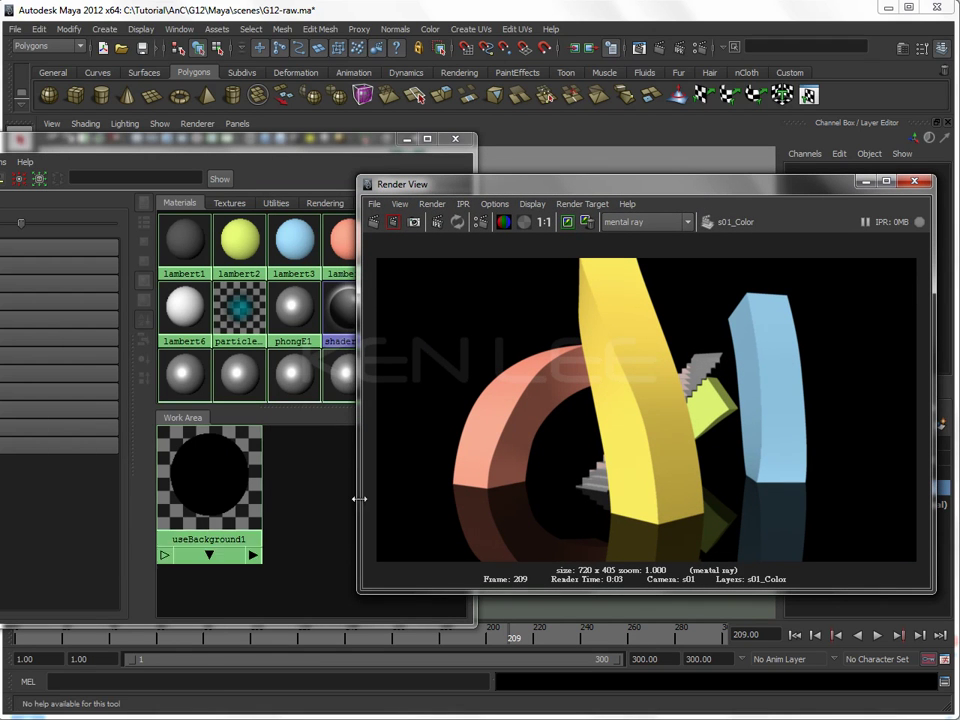
Set useBackground1's Specular Color to black and Reflectivity, Reflection Limit and Shadow Mask to 0.
{"action": "double_click", "coordinate": [212, 474]}
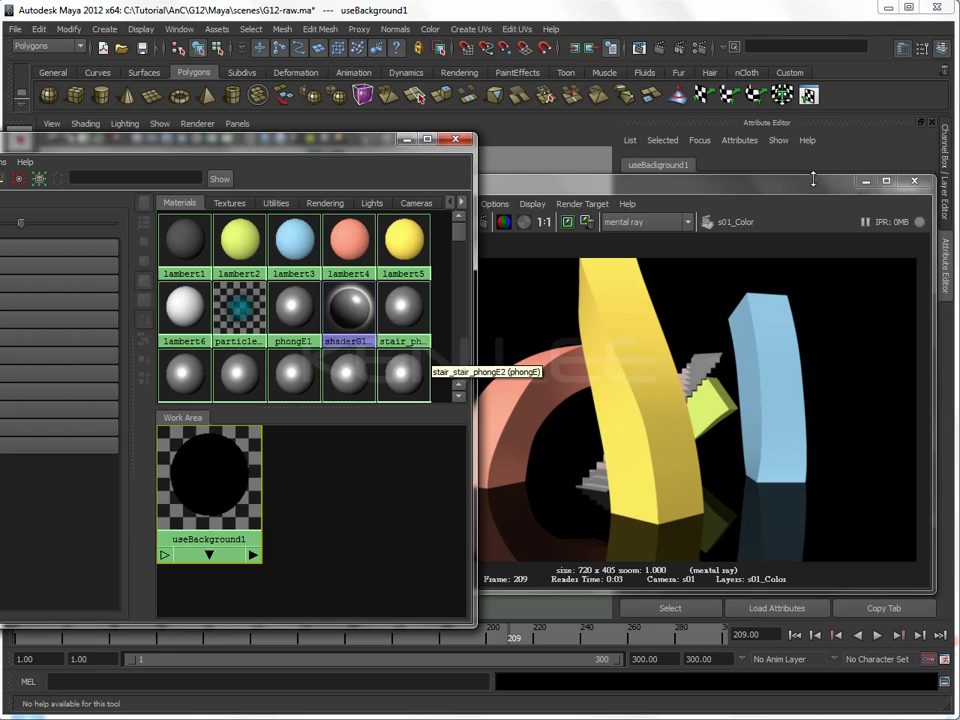
{"action": "left_click_drag", "start_coordinate": [803, 190], "coordinate": [446, 172]}
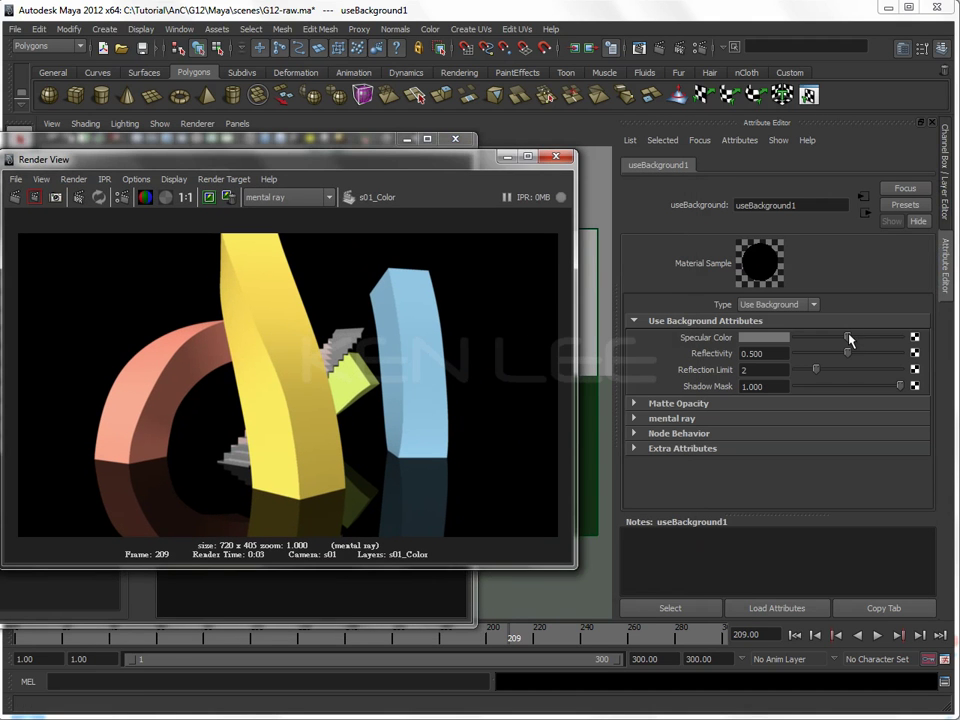
{"action": "left_click_drag", "start_coordinate": [846, 337], "coordinate": [740, 343]}
{"action": "mouse_move", "coordinate": [847, 353]}
{"action": "left_mouse_down"}
{"action": "mouse_move", "coordinate": [790, 353]}
{"action": "mouse_move", "coordinate": [790, 369]}
{"action": "left_mouse_up"}
{"action": "left_click_drag", "start_coordinate": [900, 386], "coordinate": [790, 386]}
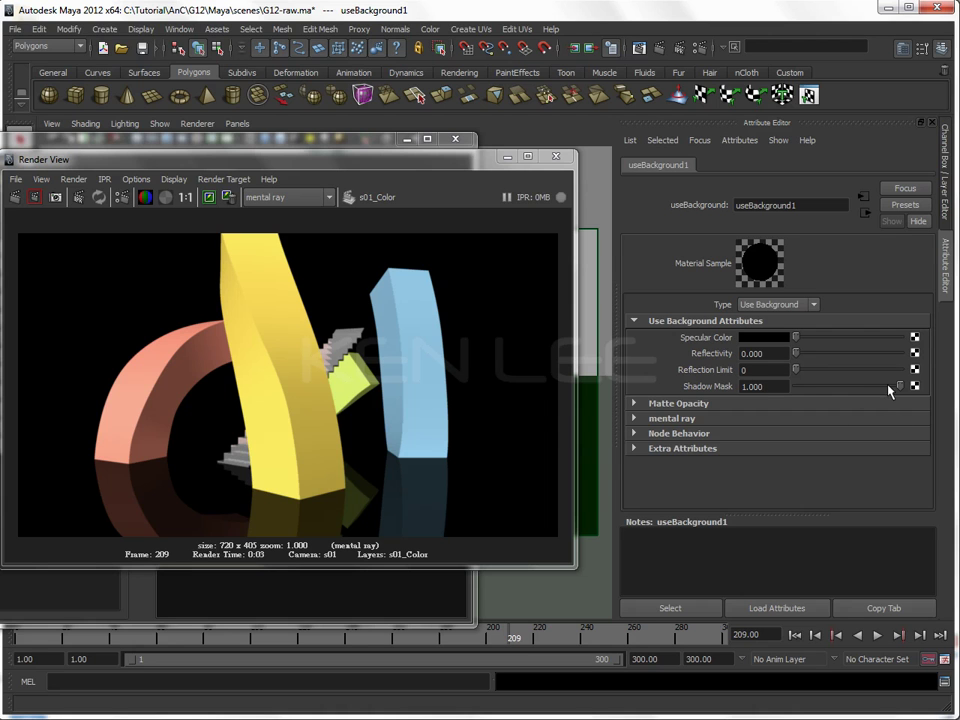
Re-render frame 209, compare its alpha and colour, then close the Render View.
{"action": "left_click", "coordinate": [15, 196]}
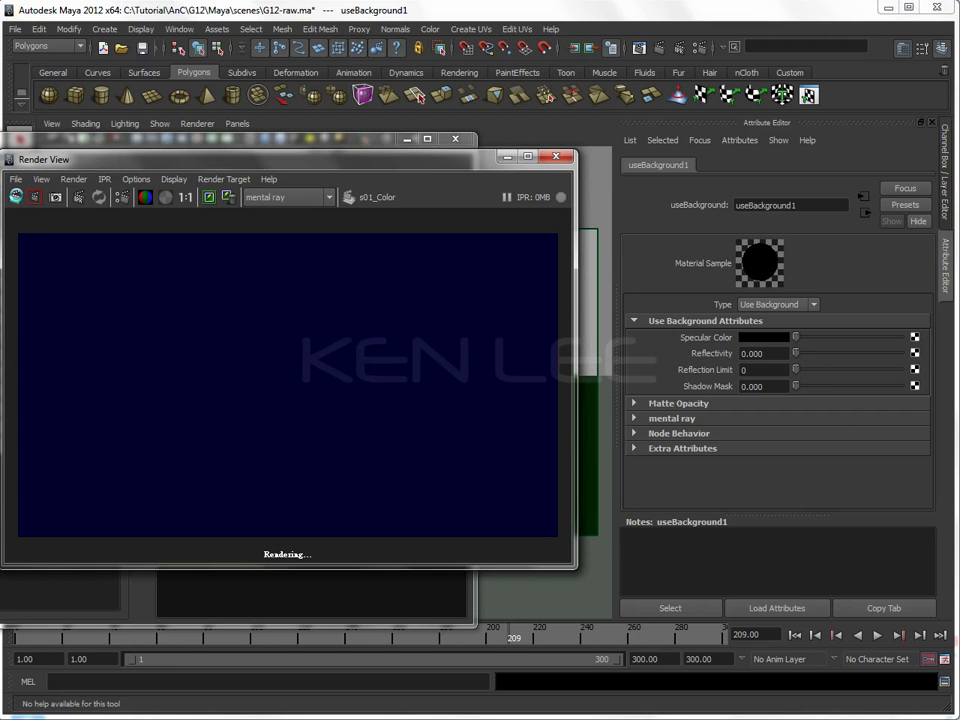
{"action": "left_click", "coordinate": [165, 197]}
{"action": "left_click", "coordinate": [143, 197]}
{"action": "left_click", "coordinate": [165, 197]}
{"action": "left_click", "coordinate": [143, 197]}
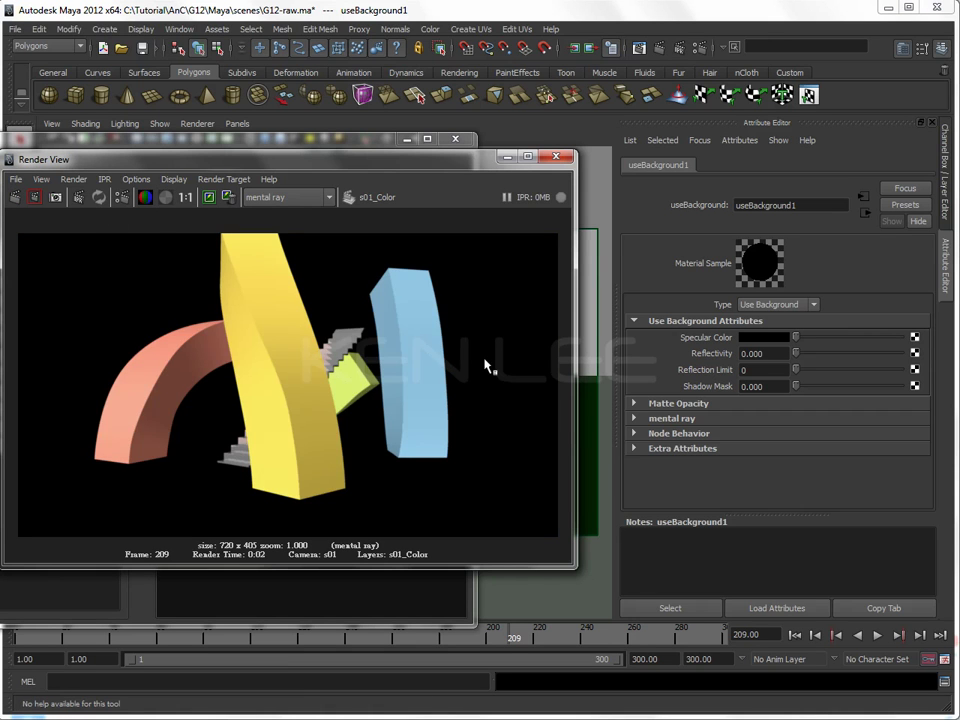
{"action": "left_click", "coordinate": [561, 156]}
Assign useBackground1 to pPlane1 in the s02_Color render layer.
{"action": "left_click", "coordinate": [945, 138]}
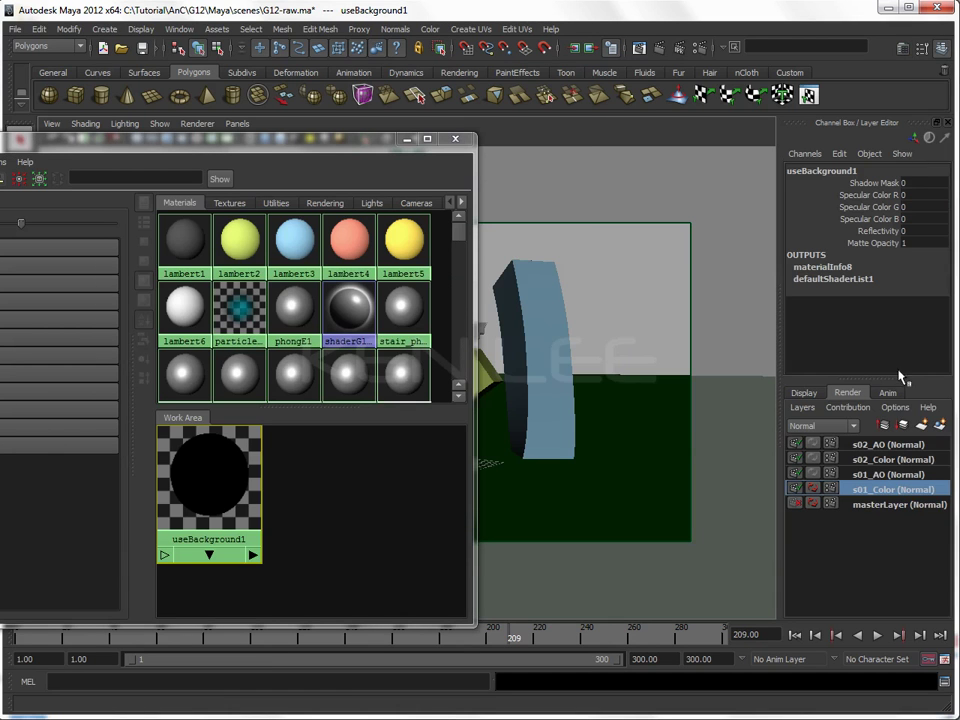
{"action": "left_click", "coordinate": [888, 460]}
{"action": "left_click_drag", "start_coordinate": [354, 140], "coordinate": [101, 147]}
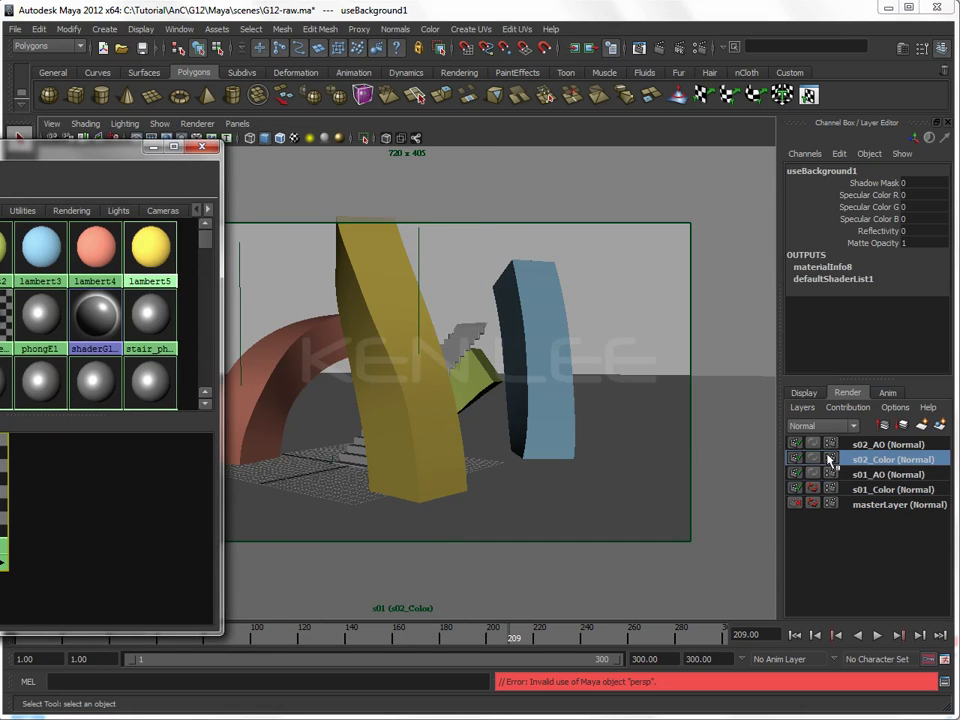
{"action": "left_click", "coordinate": [879, 490]}
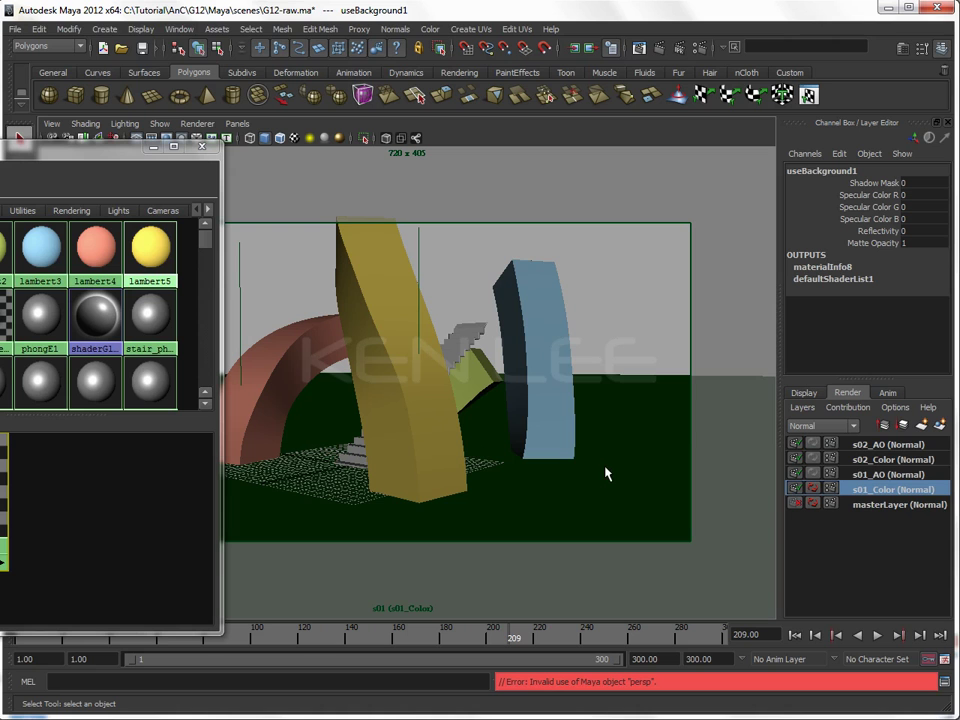
{"action": "left_click", "coordinate": [893, 459]}
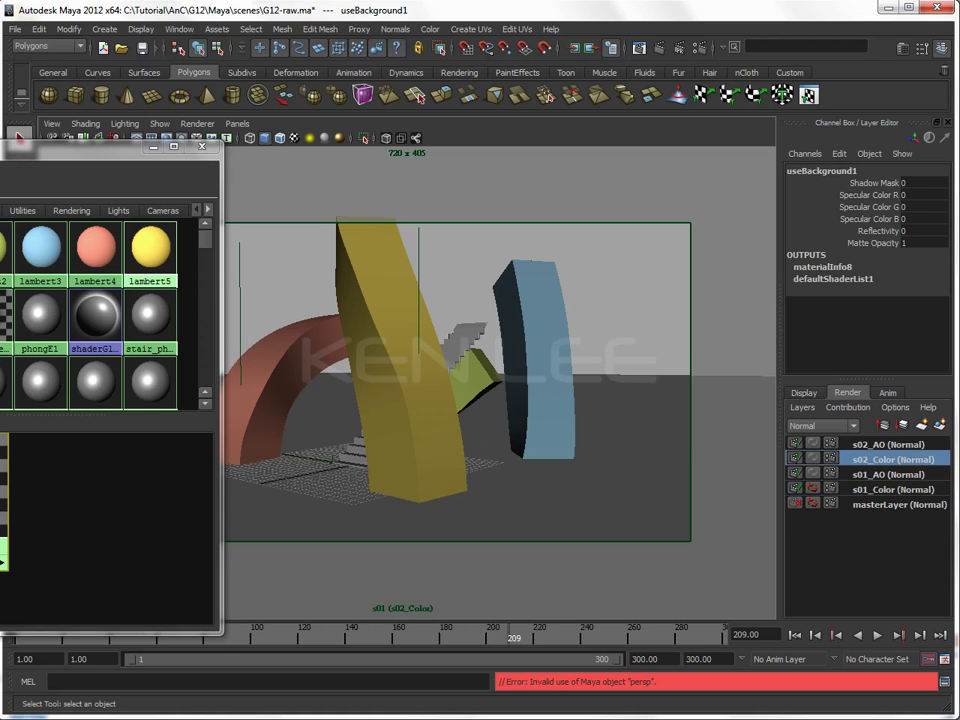
{"action": "middle_click_drag", "start_coordinate": [150, 380], "coordinate": [321, 533]}
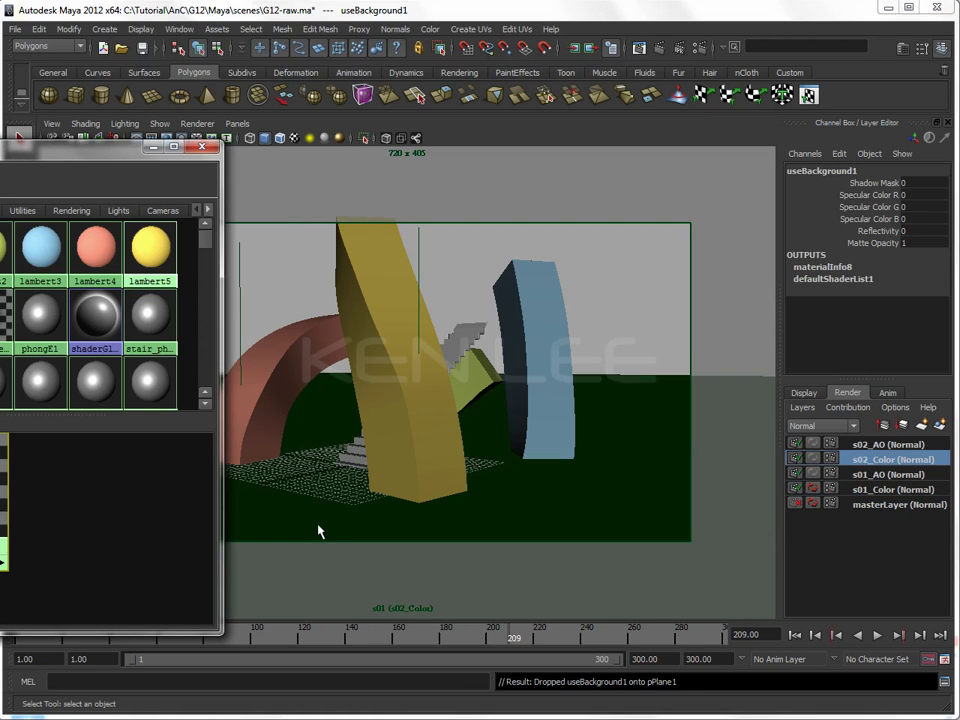
Compare the ground in s01_Color and s02_Color, then view s02_Color through camera s02.
{"action": "left_click", "coordinate": [903, 489]}
{"action": "left_click", "coordinate": [898, 460]}
{"action": "left_click", "coordinate": [900, 487]}
{"action": "left_click", "coordinate": [892, 462]}
{"action": "left_click", "coordinate": [888, 489]}
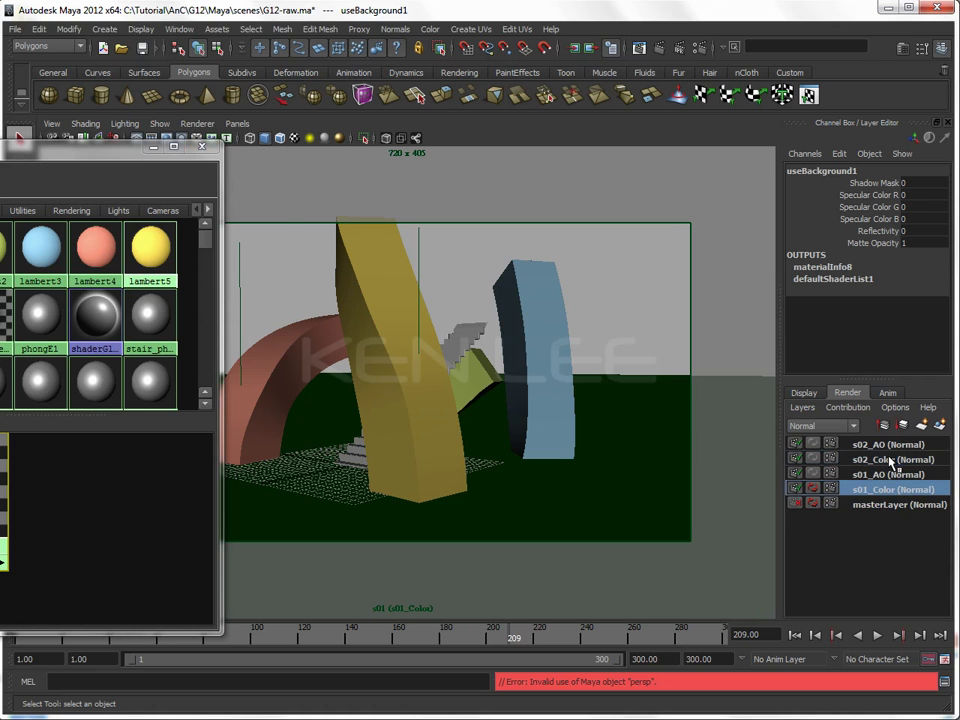
{"action": "left_click", "coordinate": [893, 459]}
{"action": "left_click", "coordinate": [240, 124]}
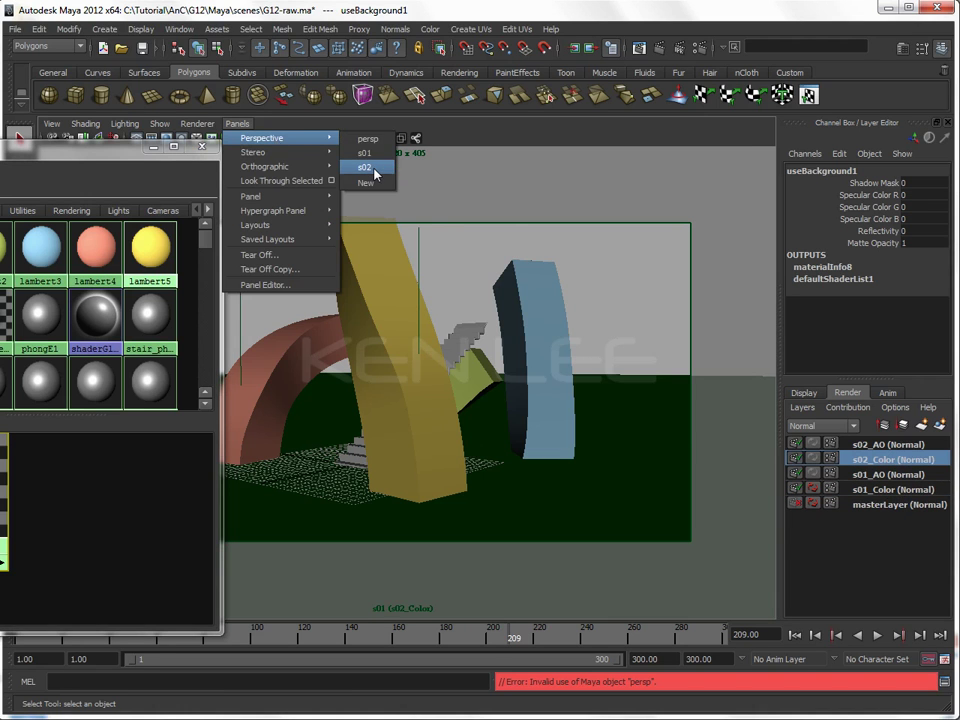
{"action": "left_click", "coordinate": [375, 170]}
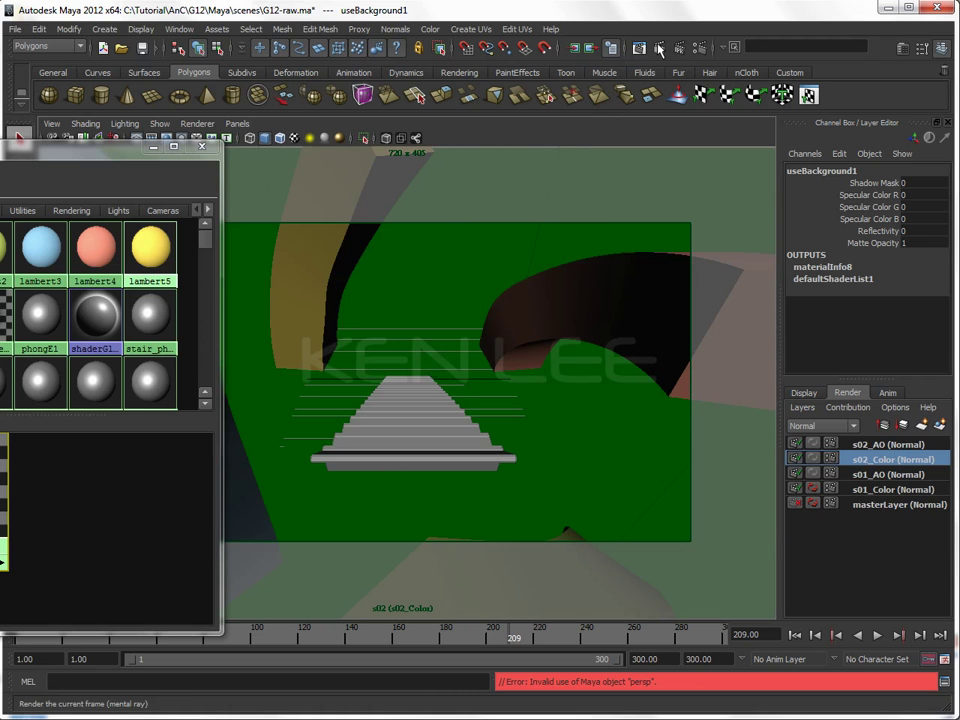
Render s02_Color's frame in mental ray, check its alpha, and close the Render View.
{"action": "left_click", "coordinate": [657, 47]}
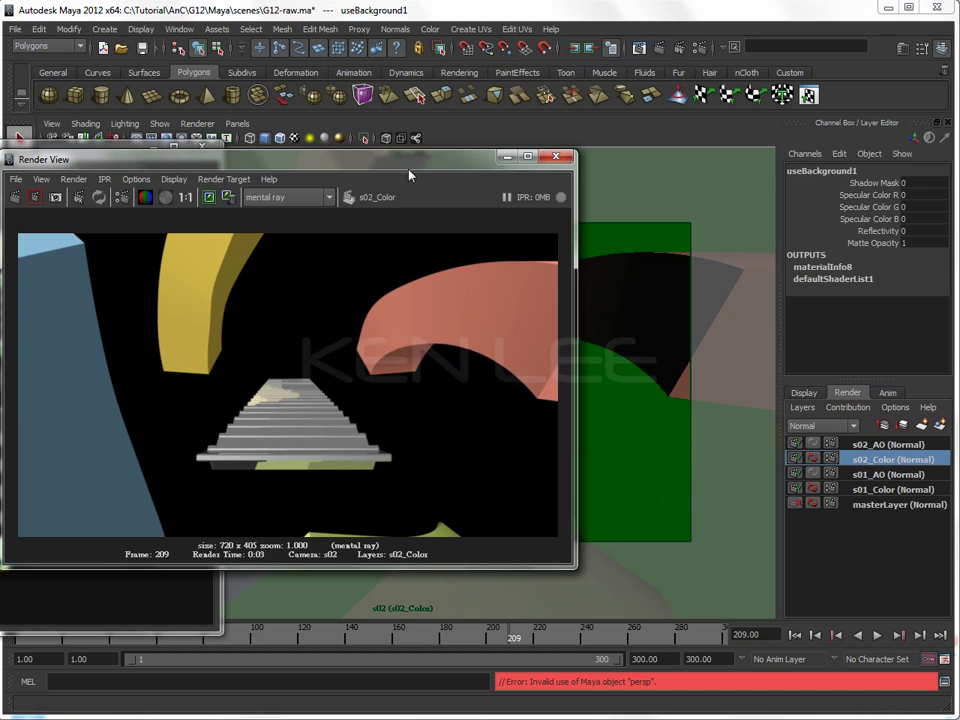
{"action": "left_click", "coordinate": [166, 197]}
{"action": "left_click", "coordinate": [146, 197]}
{"action": "left_click", "coordinate": [555, 157]}
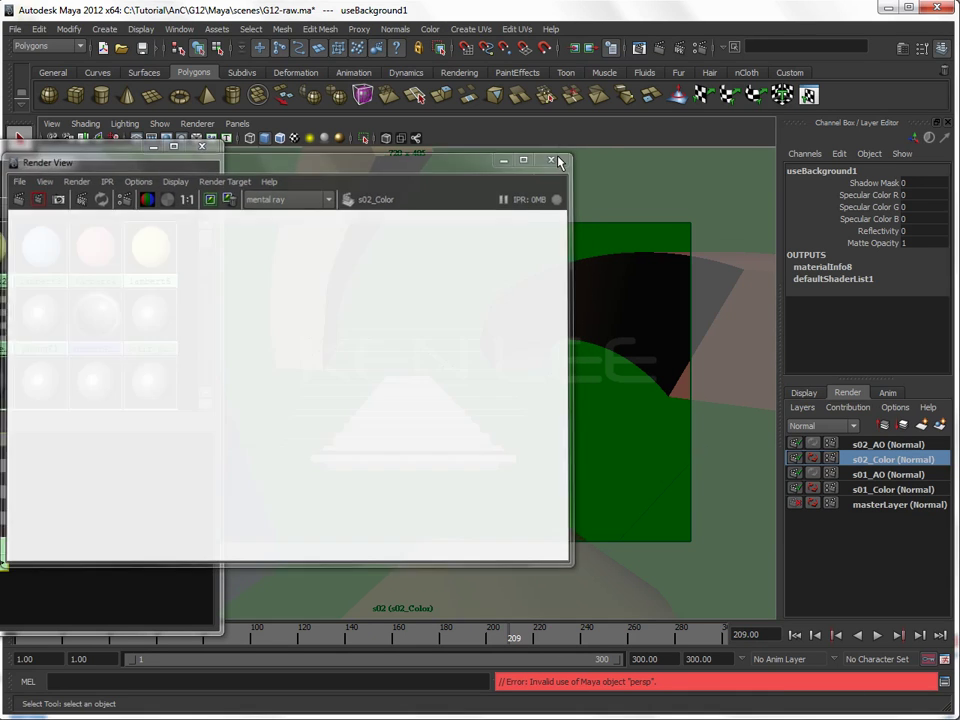